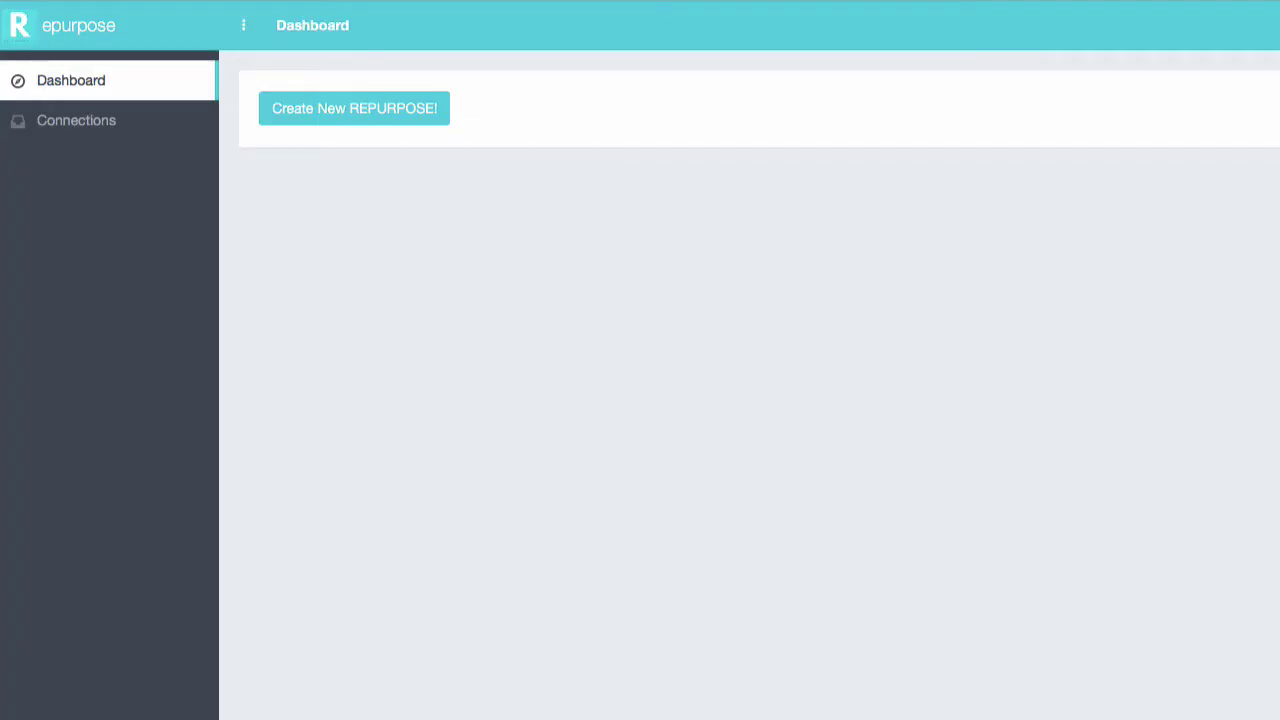
- Start a new Facebook connection and name it with the account owner's first name followed by Facebook
{"action": "left_click", "coordinate": [76, 123]}
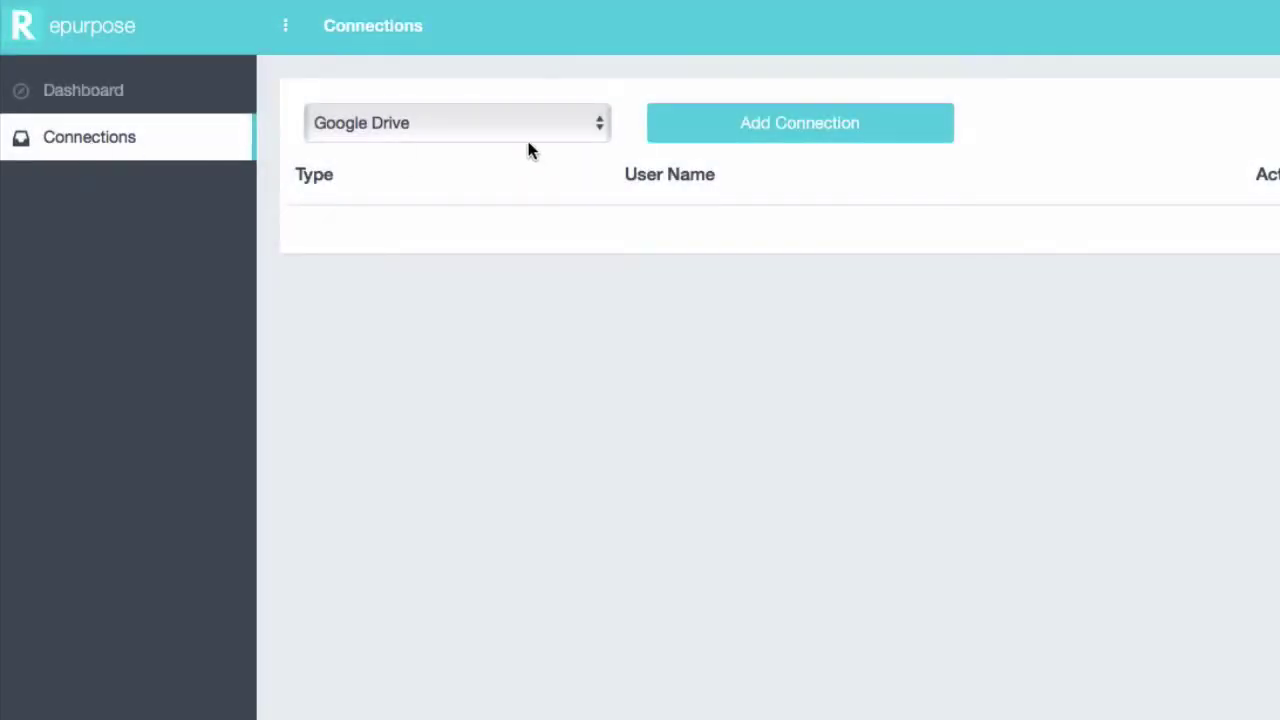
{"action": "left_click", "coordinate": [527, 125]}
{"action": "left_click", "coordinate": [457, 263]}
{"action": "left_click", "coordinate": [786, 129]}
{"action": "left_click", "coordinate": [784, 177]}
{"action": "type", "text": "Hani'"}
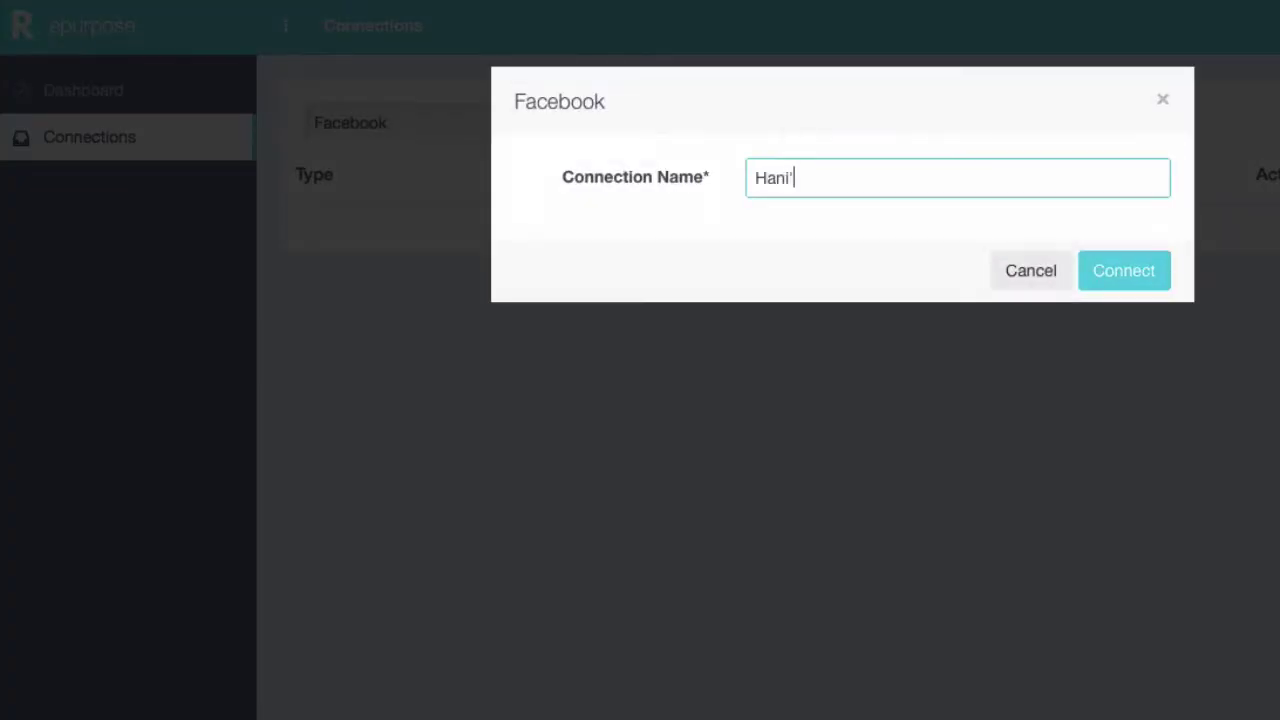
{"action": "type", "text": "s Facebook"}
- Connect the Facebook account by granting Repurpose the requested permissions, and finish the connection
{"action": "left_click", "coordinate": [1129, 285]}
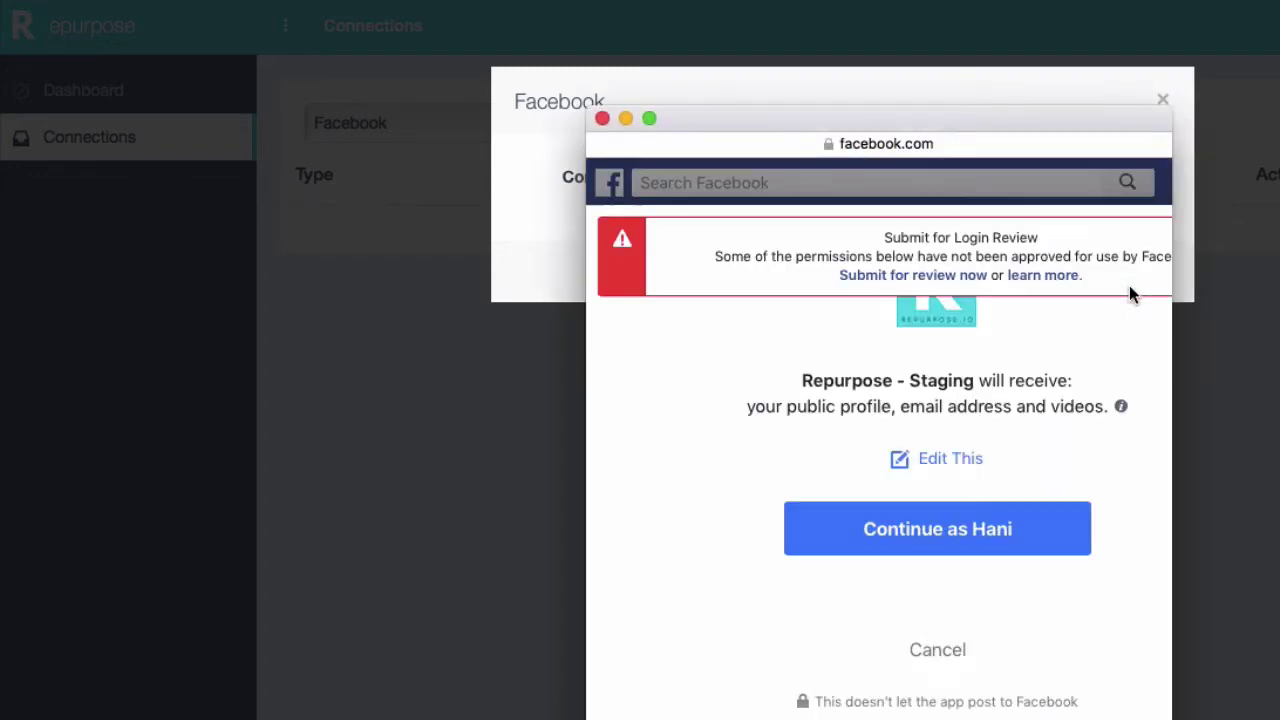
{"action": "left_click", "coordinate": [923, 530]}
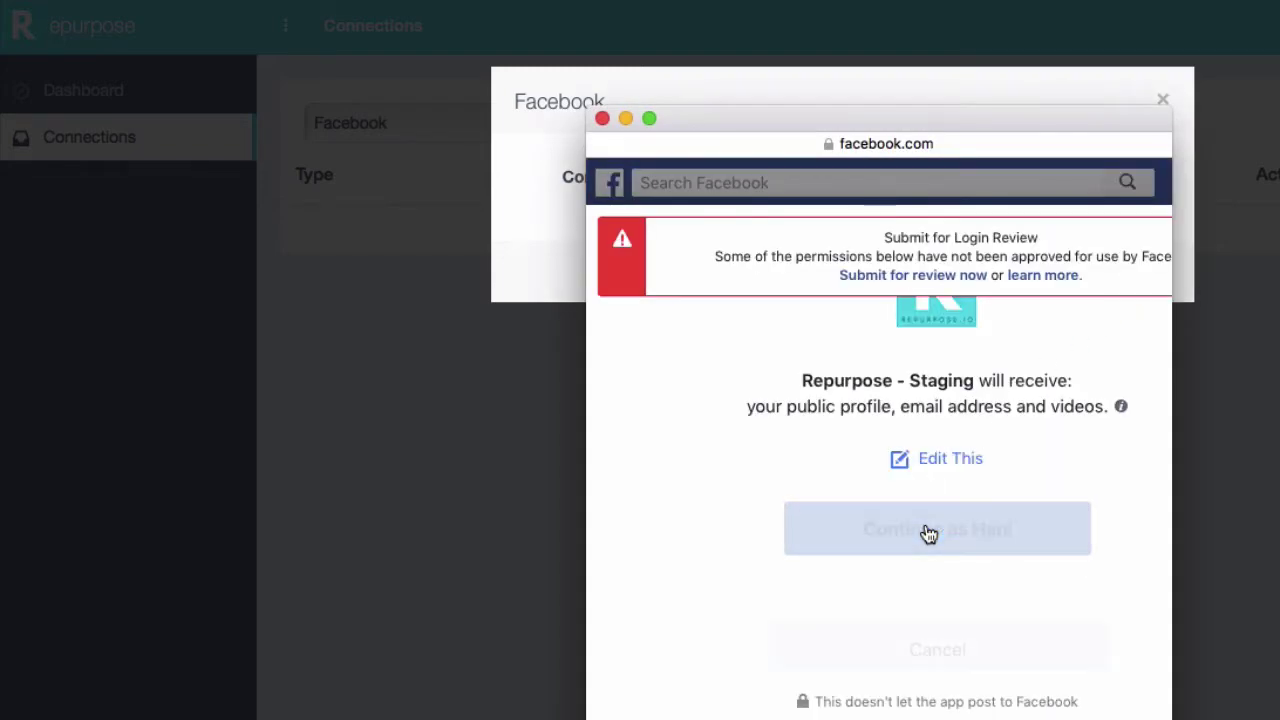
{"action": "left_click", "coordinate": [1145, 714]}
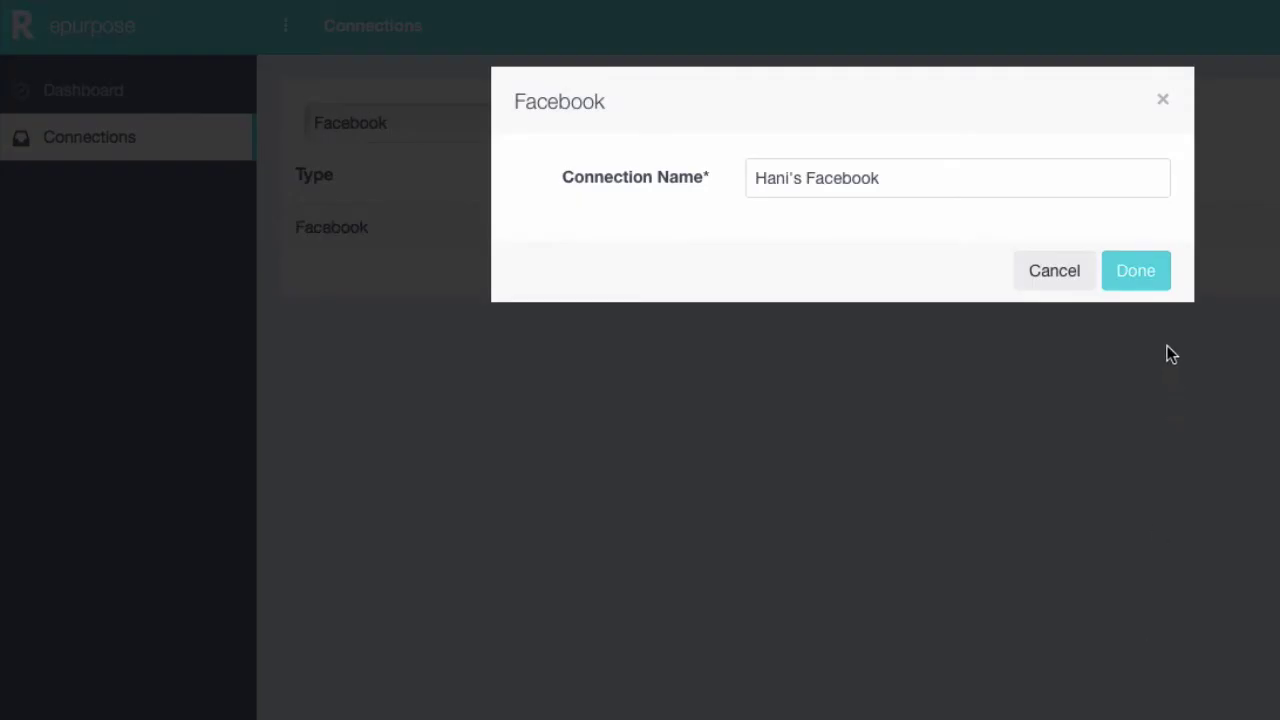
{"action": "left_click", "coordinate": [1153, 288]}
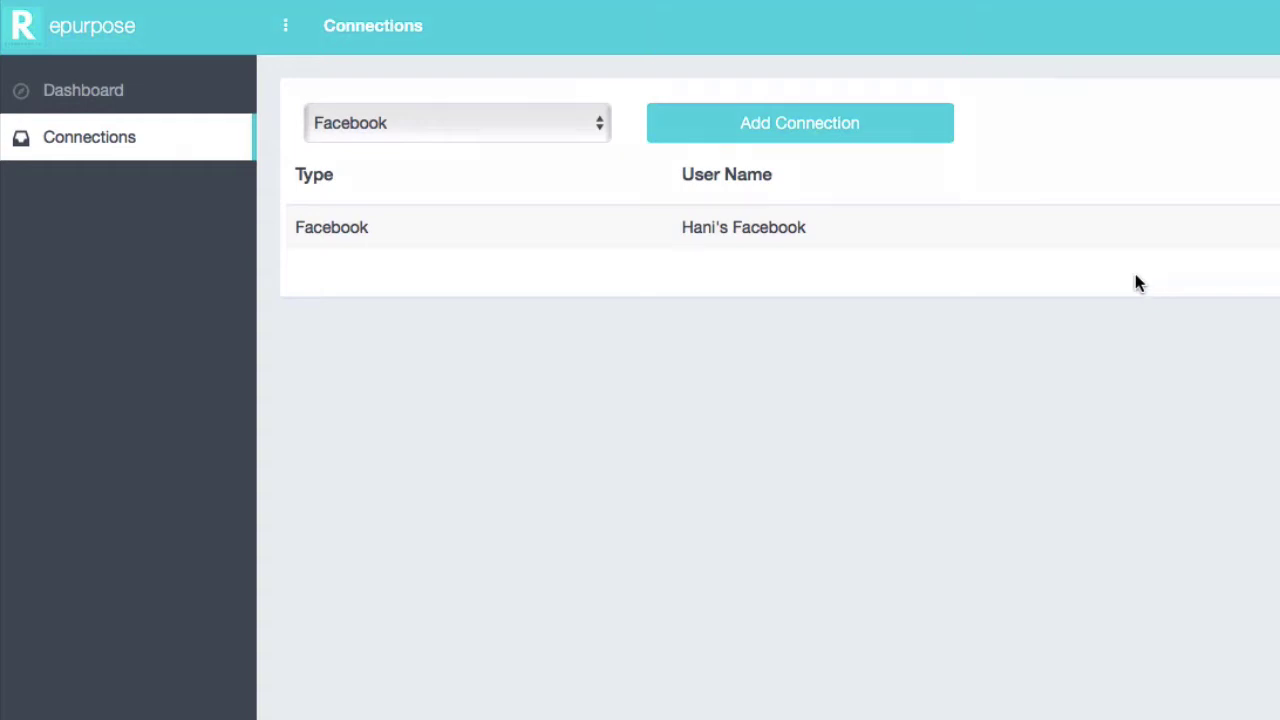
- Start a new YouTube connection and name it with the account owner's first name followed by YouTube
{"action": "left_click", "coordinate": [535, 133]}
{"action": "left_click", "coordinate": [531, 102]}
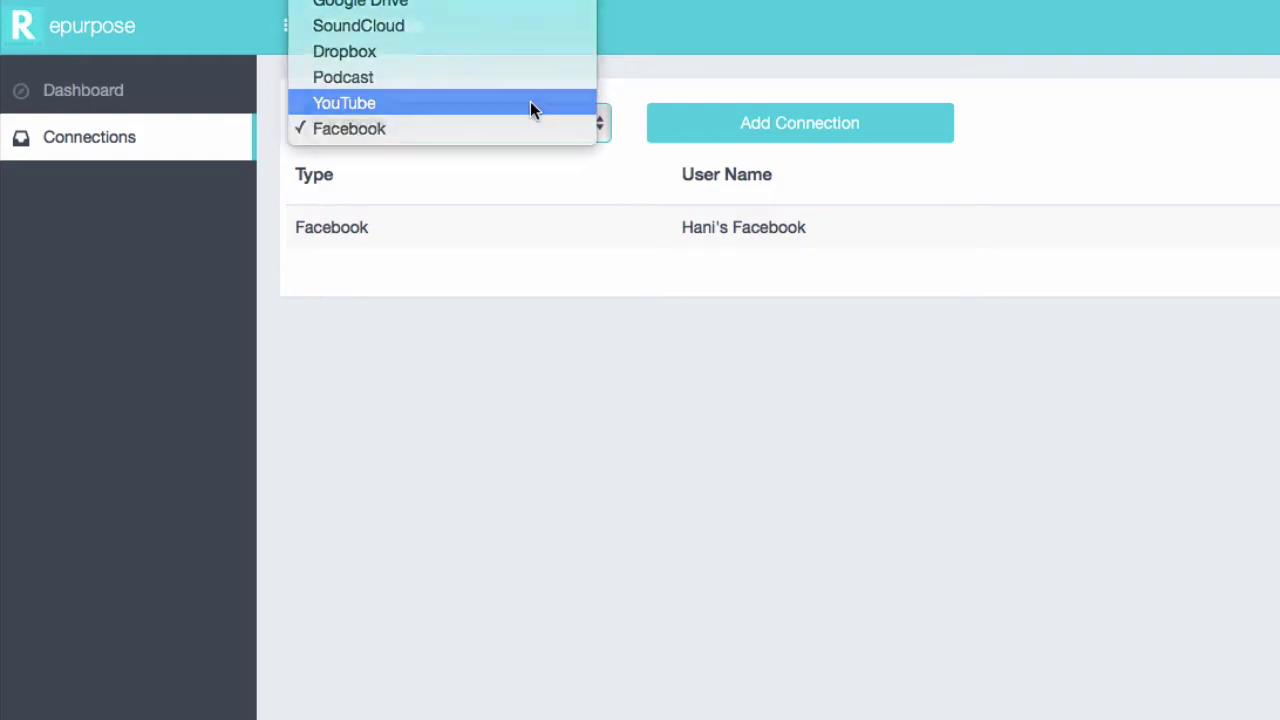
{"action": "left_click", "coordinate": [725, 133]}
{"action": "left_click", "coordinate": [849, 177]}
{"action": "type", "text": "Hani's Y"}
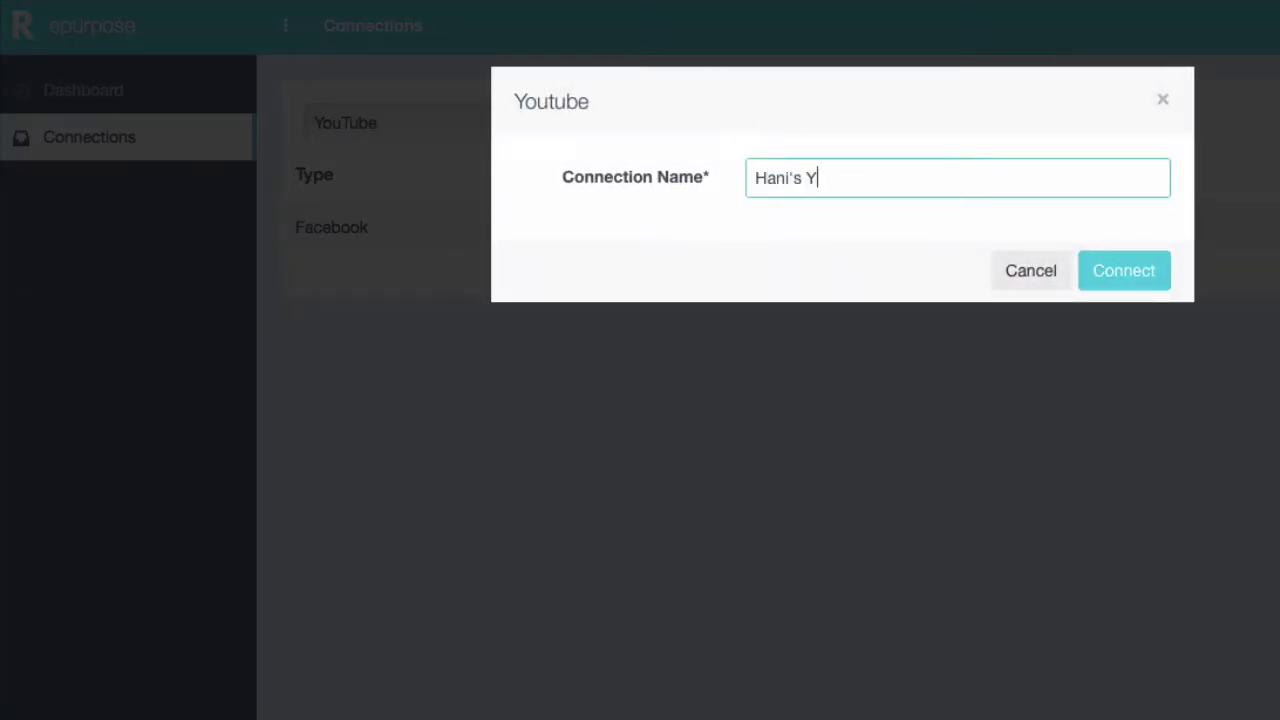
{"action": "type", "text": "ouTube"}
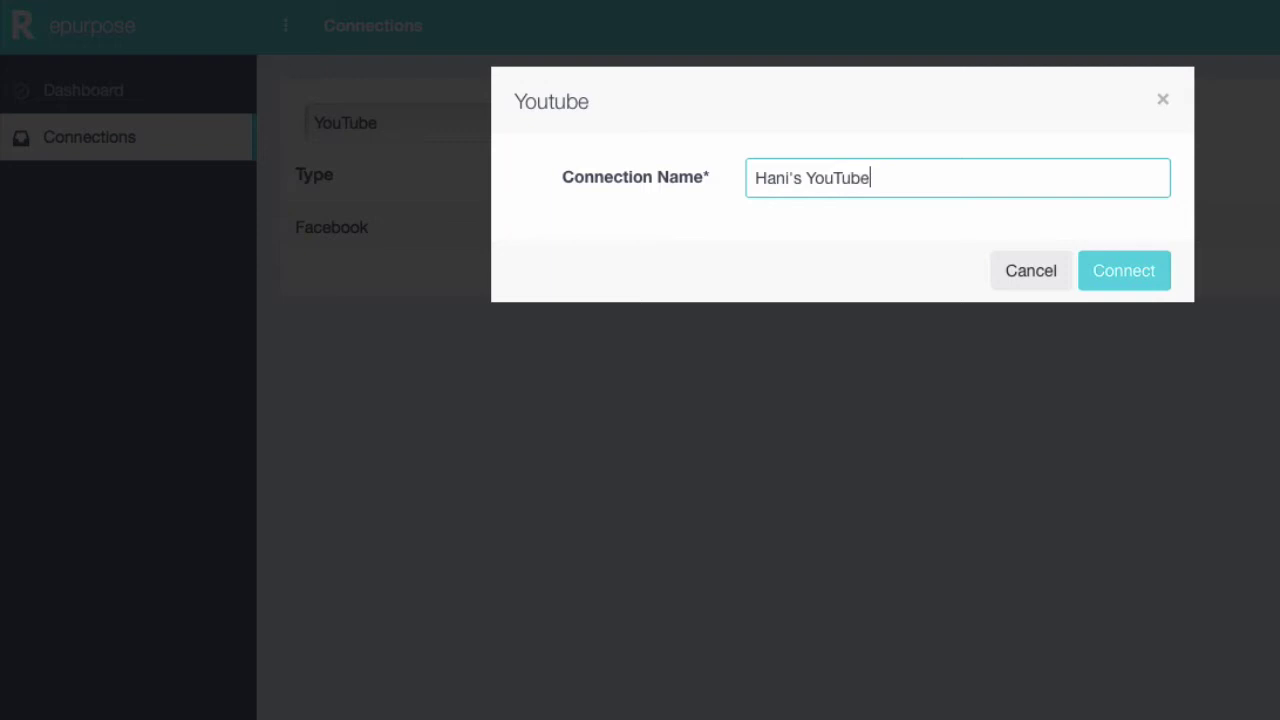
- Connect the YouTube channel by choosing the owner's Google account and allowing offline access
{"action": "left_click", "coordinate": [1112, 274]}
{"action": "left_click", "coordinate": [905, 349]}
{"action": "left_click", "coordinate": [905, 358]}
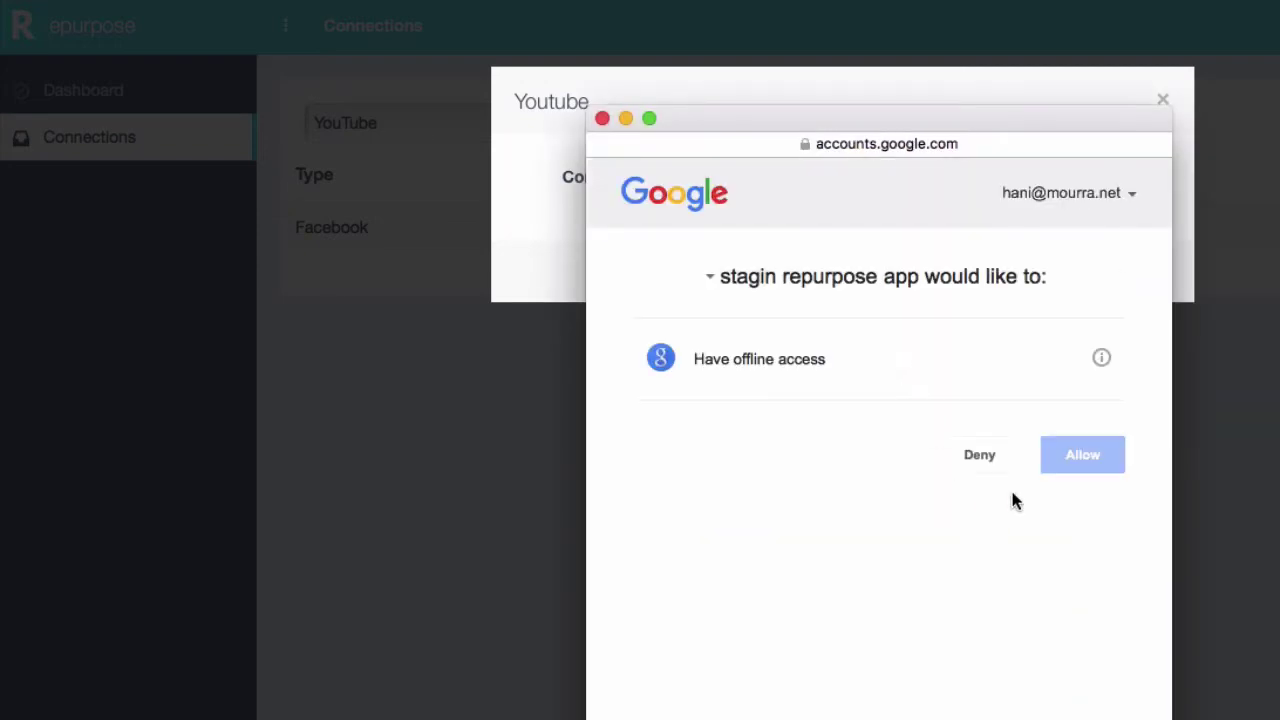
{"action": "left_click", "coordinate": [1093, 456]}
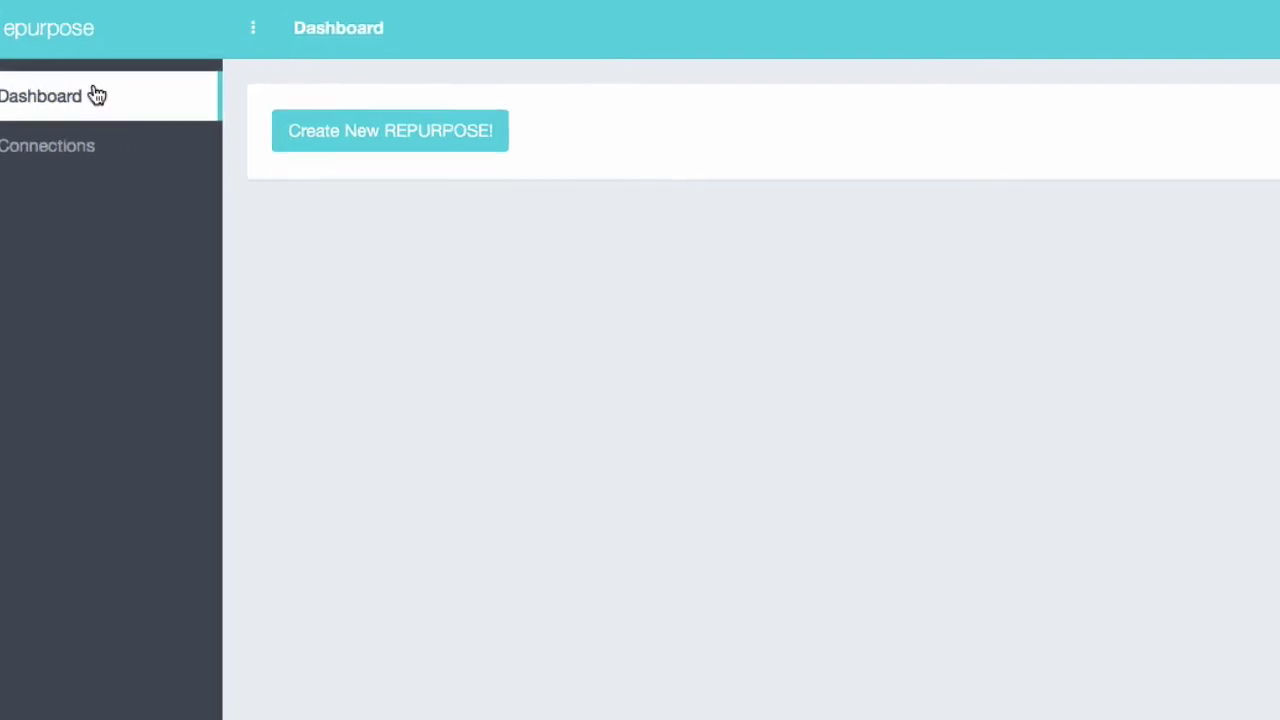
- Create a new Repurpose workflow named "Facebook Live Group to Youtube" and continue to its input settings
{"action": "left_click", "coordinate": [356, 126]}
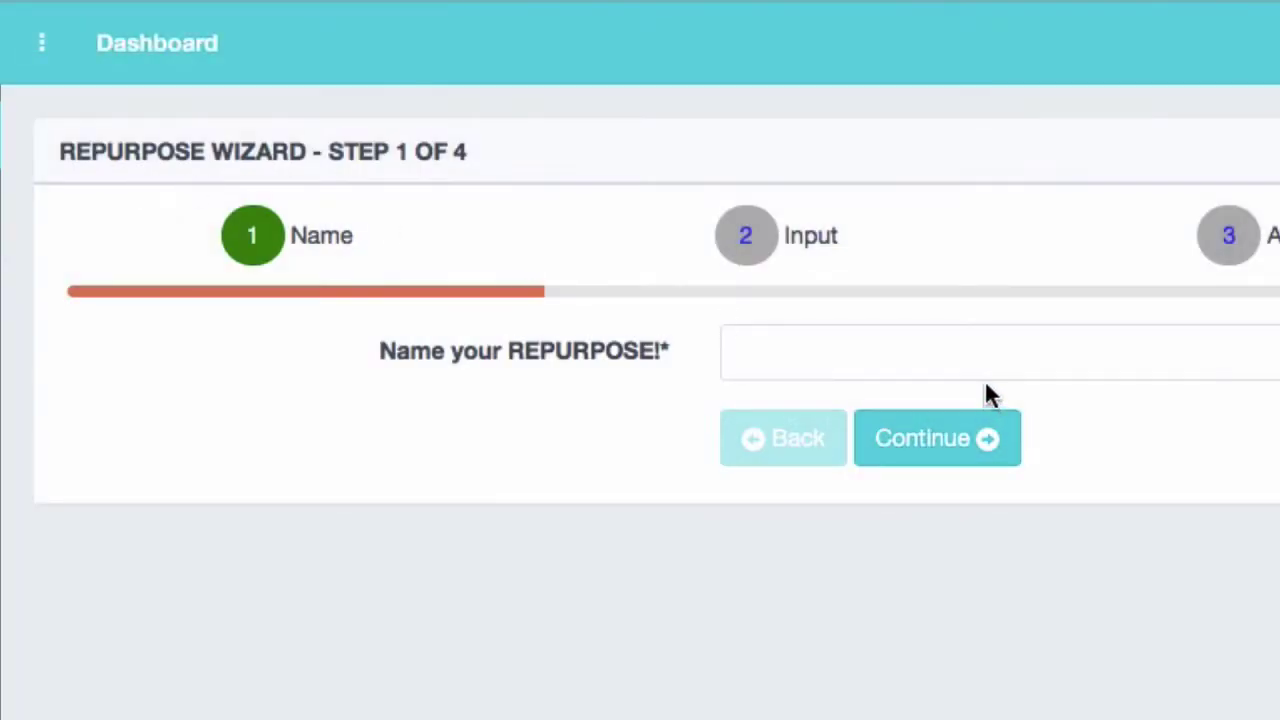
{"action": "left_click", "coordinate": [983, 374]}
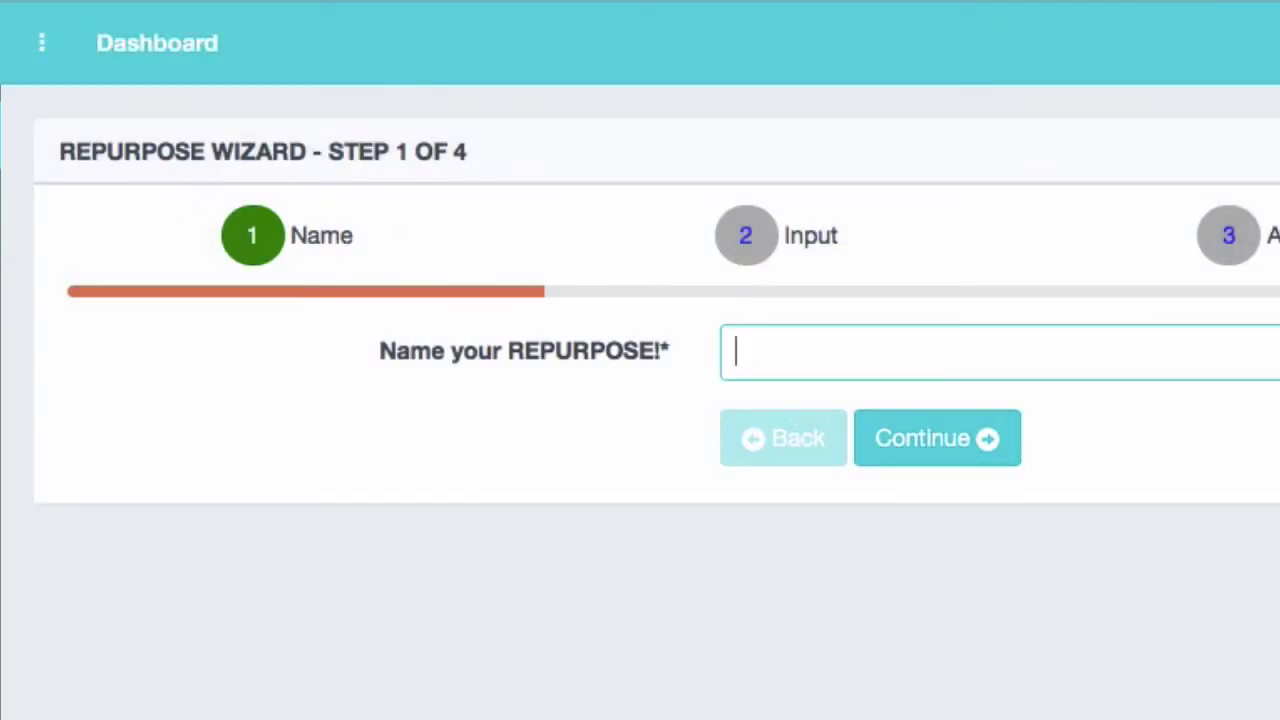
{"action": "type", "text": "Facebook Live Group to YouTbe"}
{"action": "left_click", "coordinate": [950, 440]}
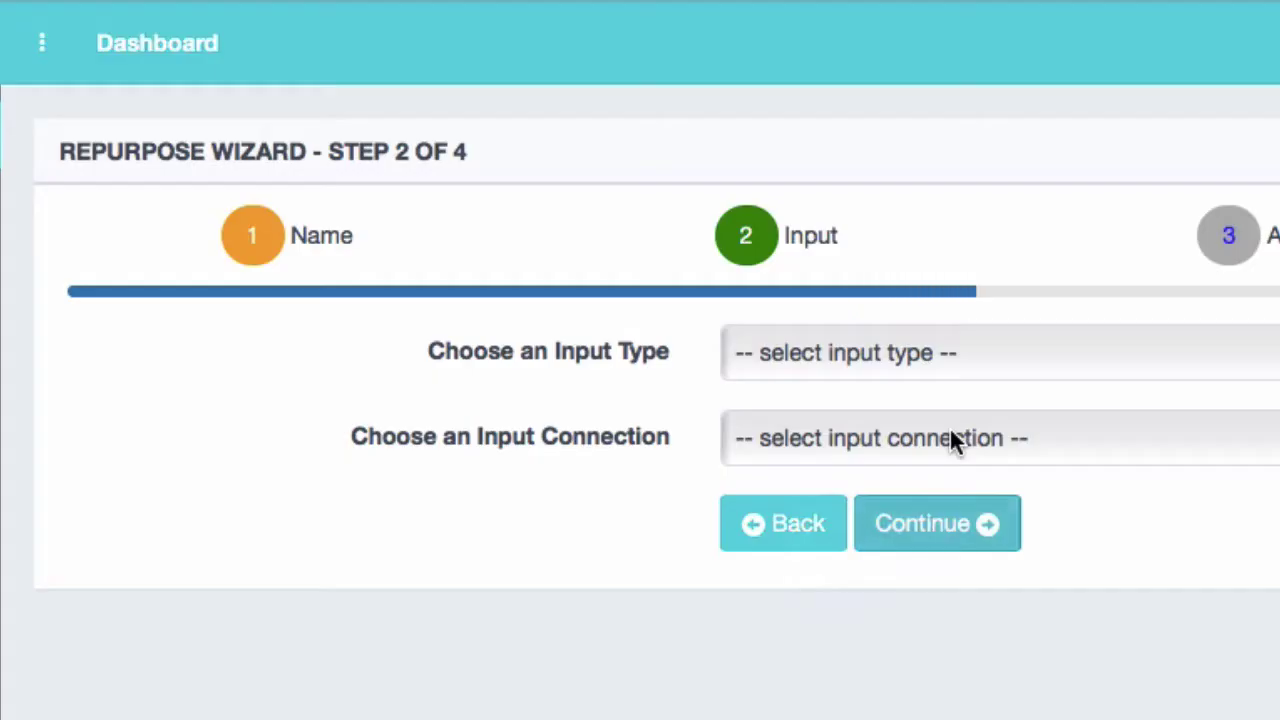
- Set the workflow input to Facebook Live Videos from the Facebook connection, importing from the Facebook Group Excellence Expected Community
{"action": "left_click", "coordinate": [938, 362]}
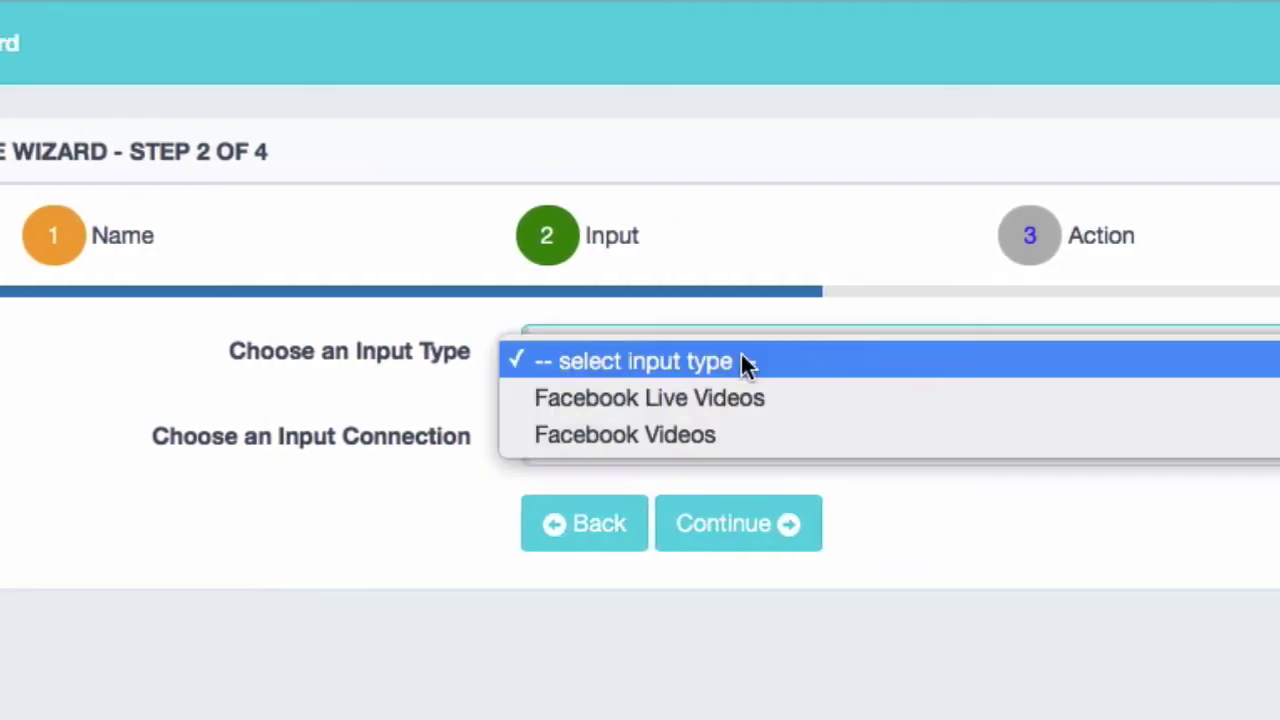
{"action": "left_click", "coordinate": [775, 398]}
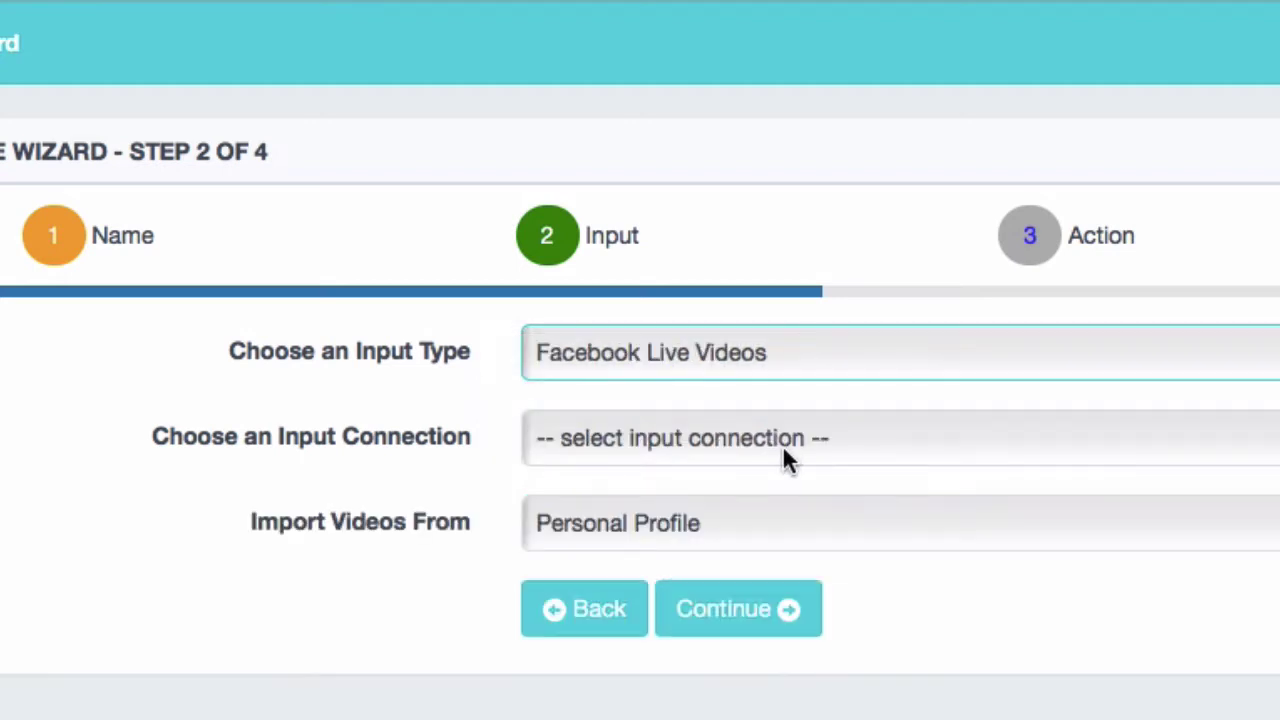
{"action": "left_click", "coordinate": [782, 445]}
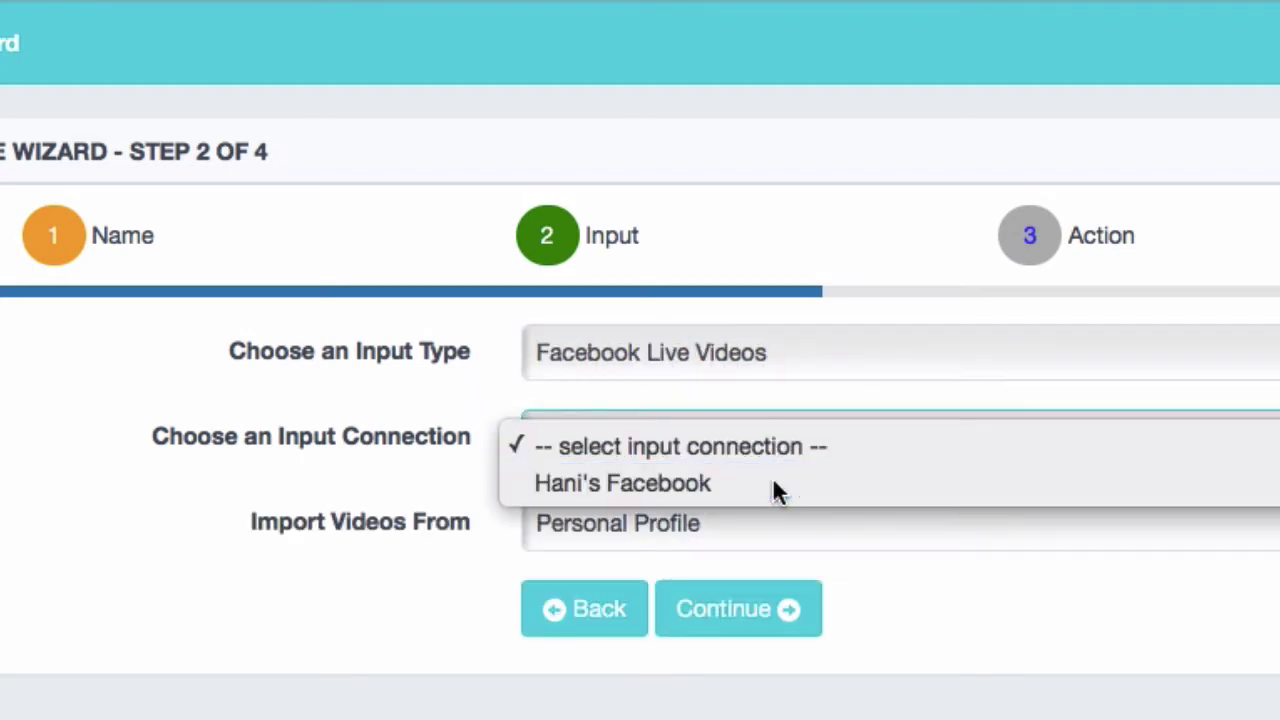
{"action": "left_click", "coordinate": [776, 488]}
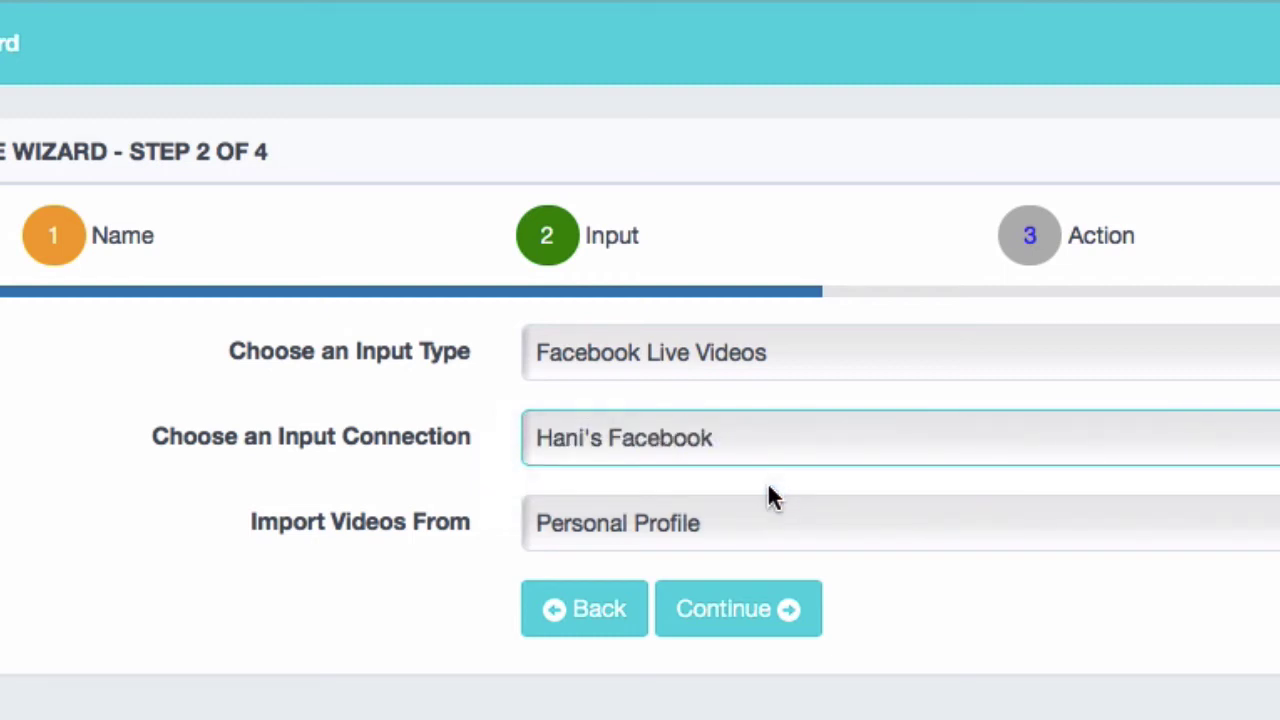
{"action": "left_click", "coordinate": [751, 520]}
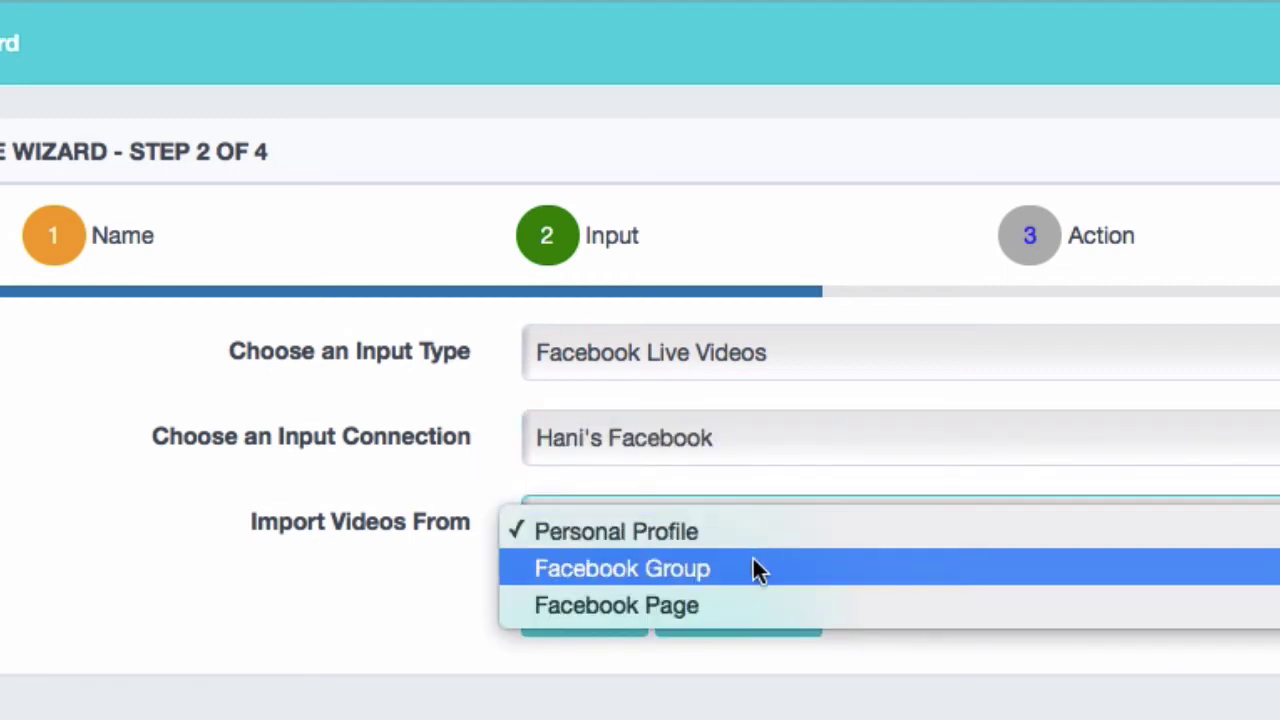
{"action": "left_click", "coordinate": [745, 567]}
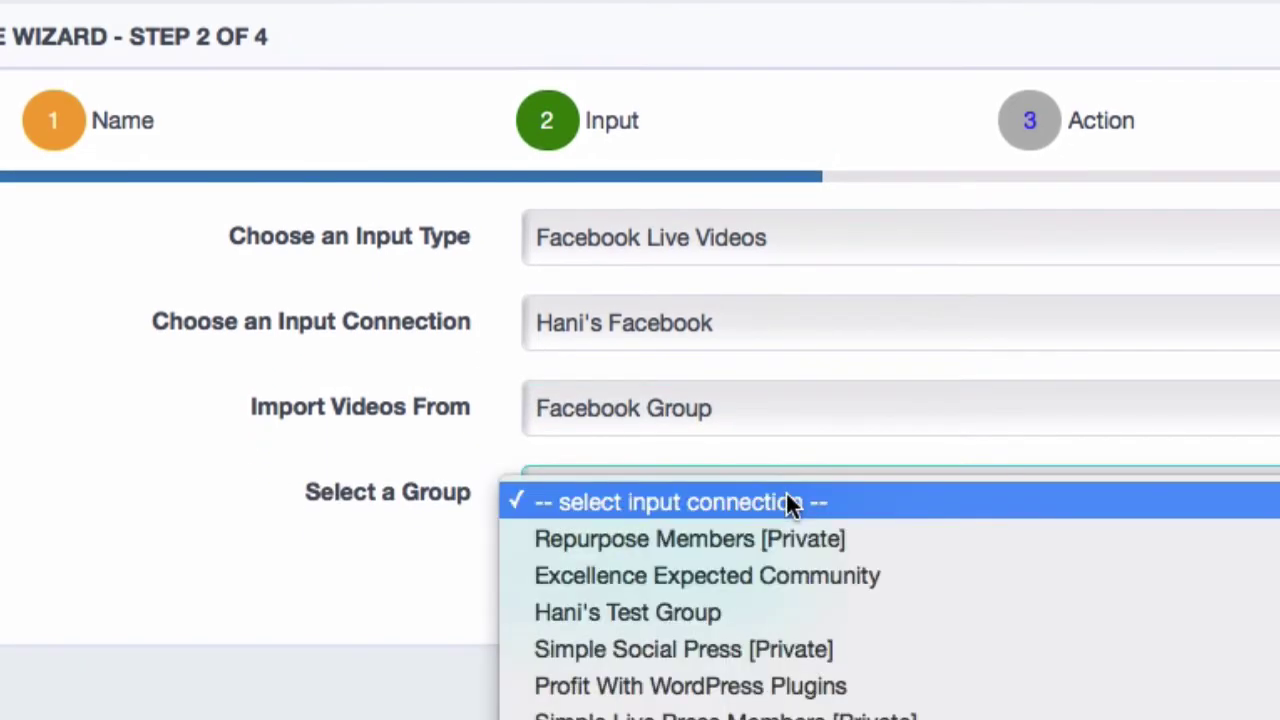
{"action": "left_click", "coordinate": [784, 607]}
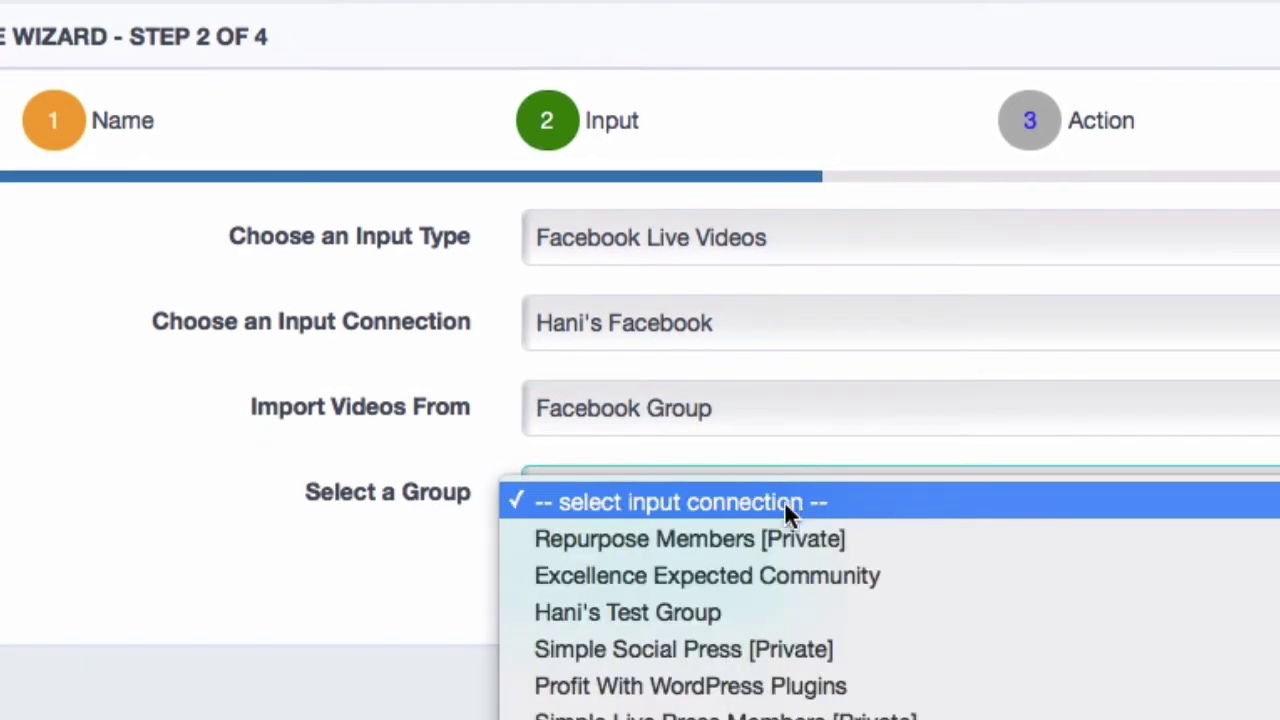
{"action": "left_click", "coordinate": [759, 570]}
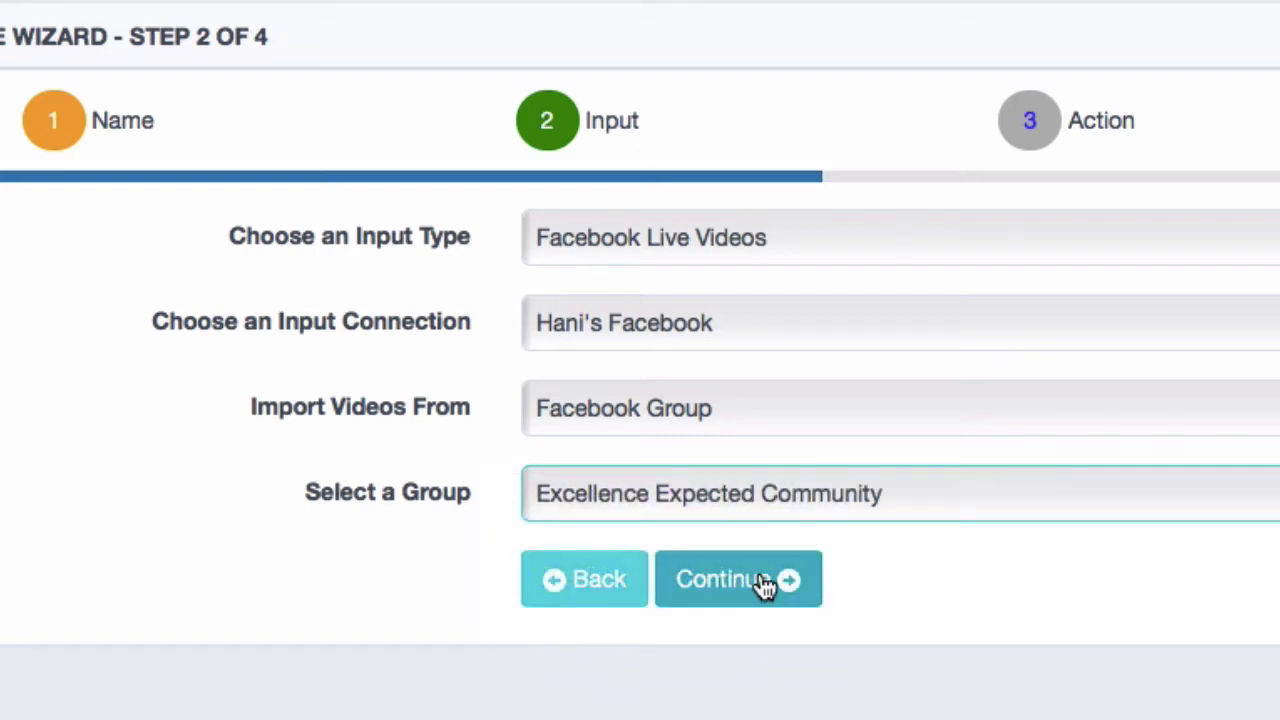
{"action": "left_click", "coordinate": [762, 583]}
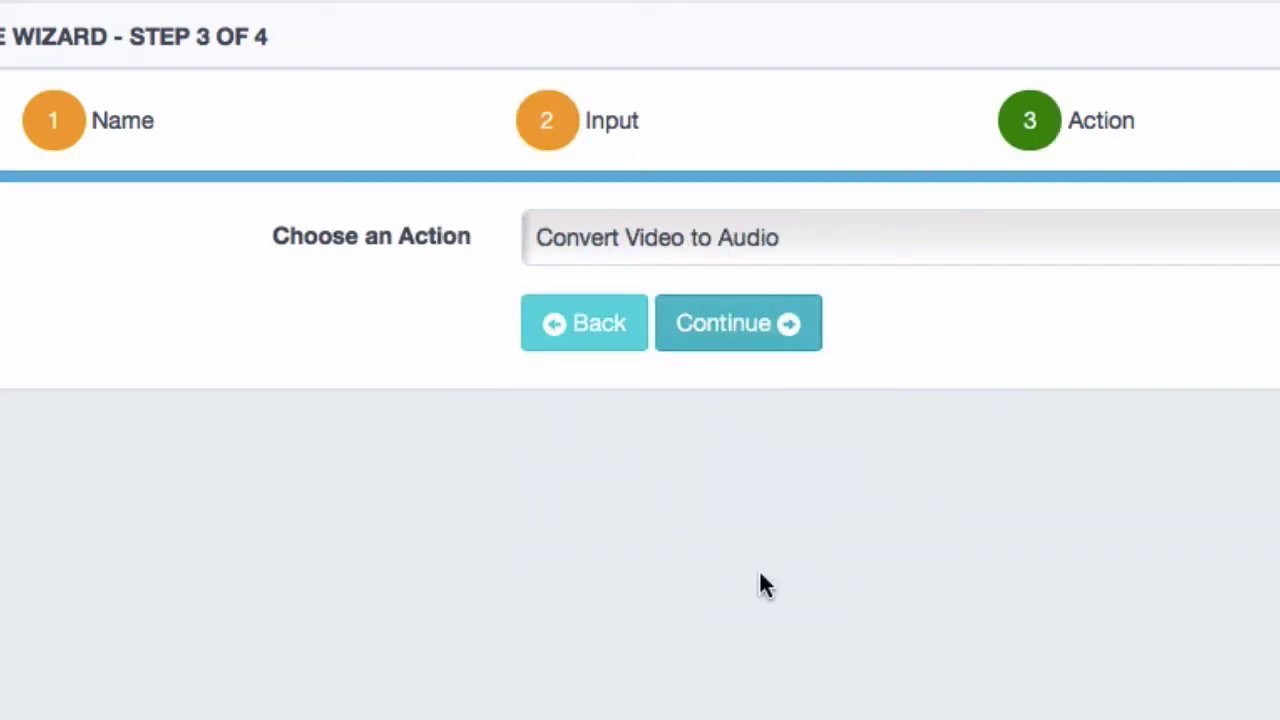
- Set the workflow action to Upload Video and continue to the output settings
{"action": "left_click", "coordinate": [1150, 260]}
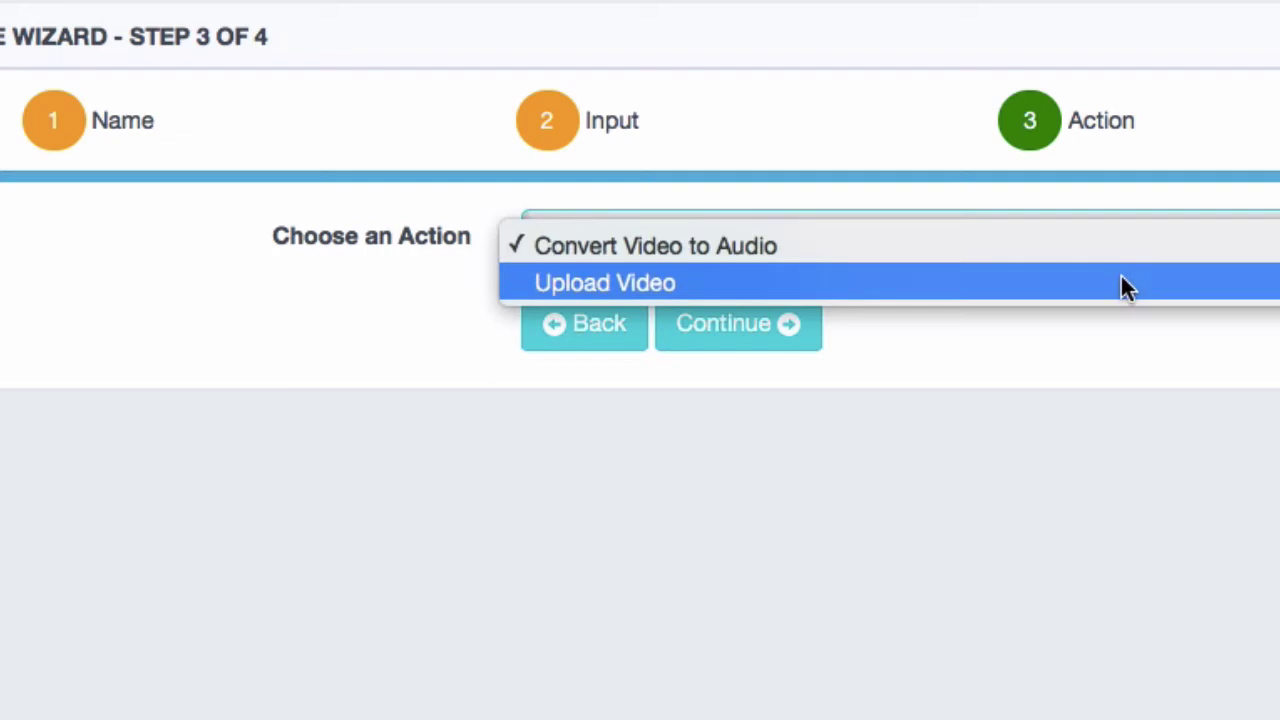
{"action": "left_click", "coordinate": [1126, 287]}
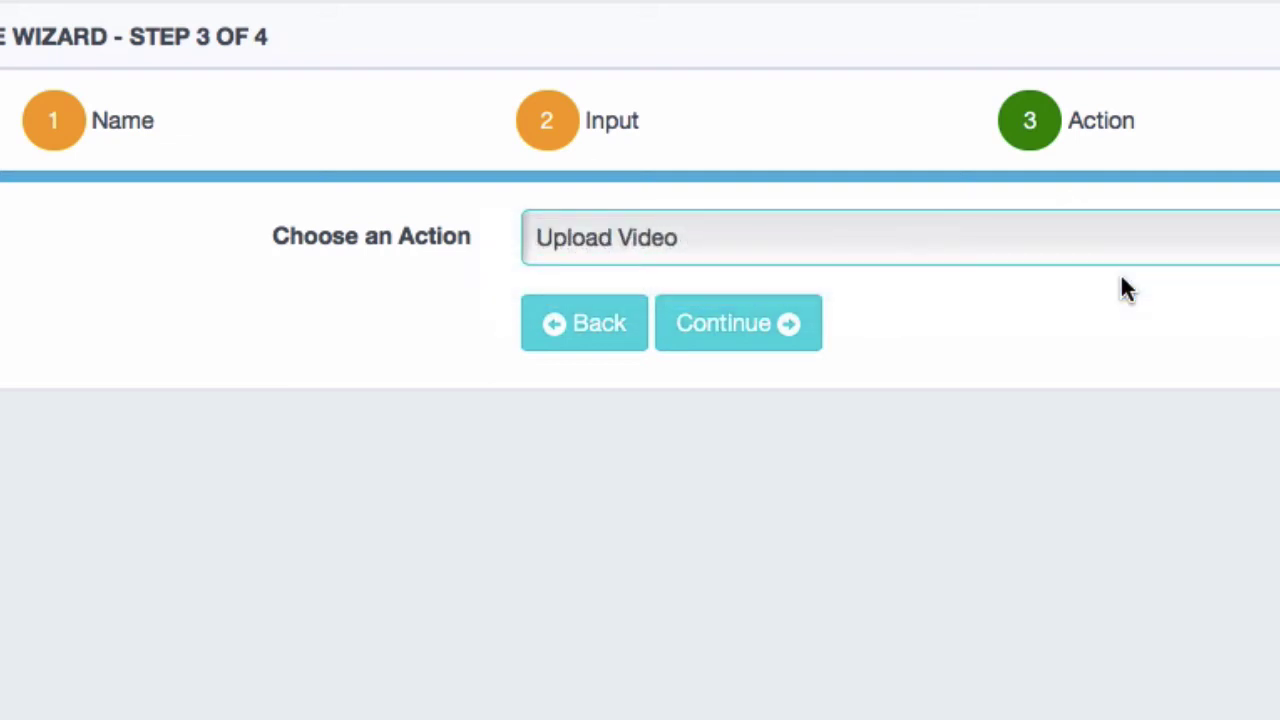
{"action": "left_click", "coordinate": [738, 326]}
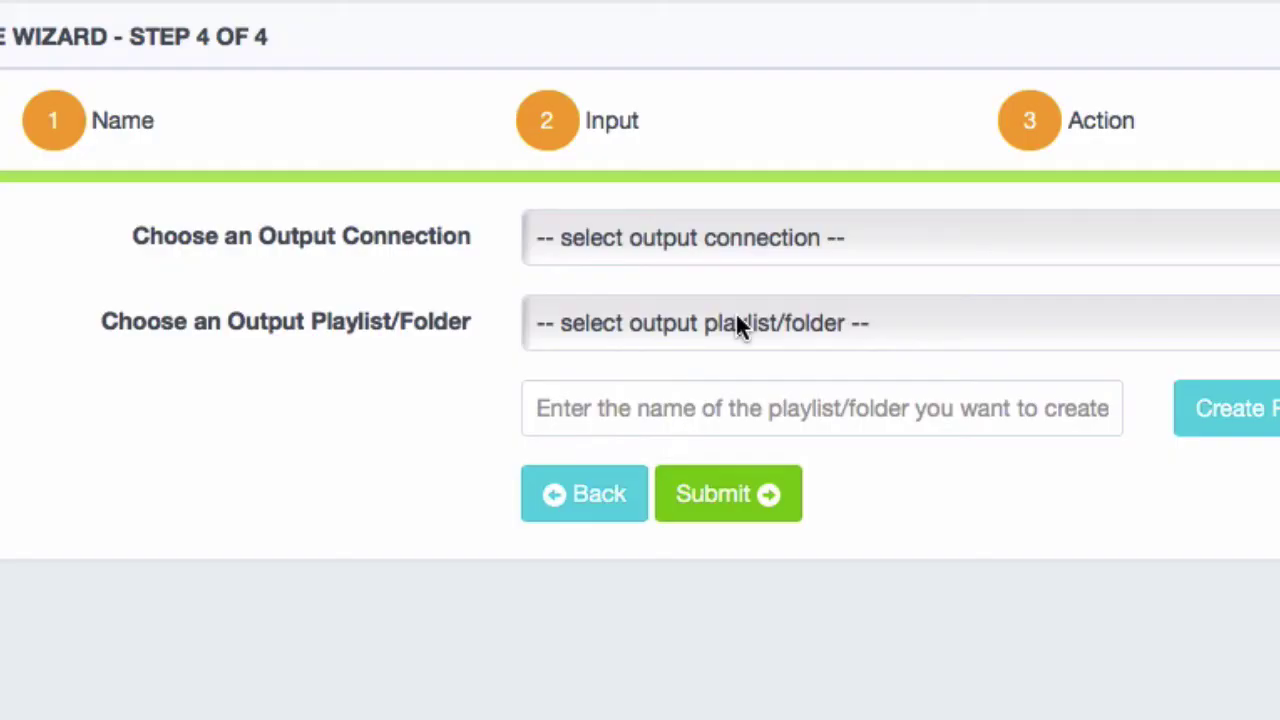
- Choose the YouTube connection as the output and create a new playlist named FB Live
{"action": "left_click", "coordinate": [746, 246]}
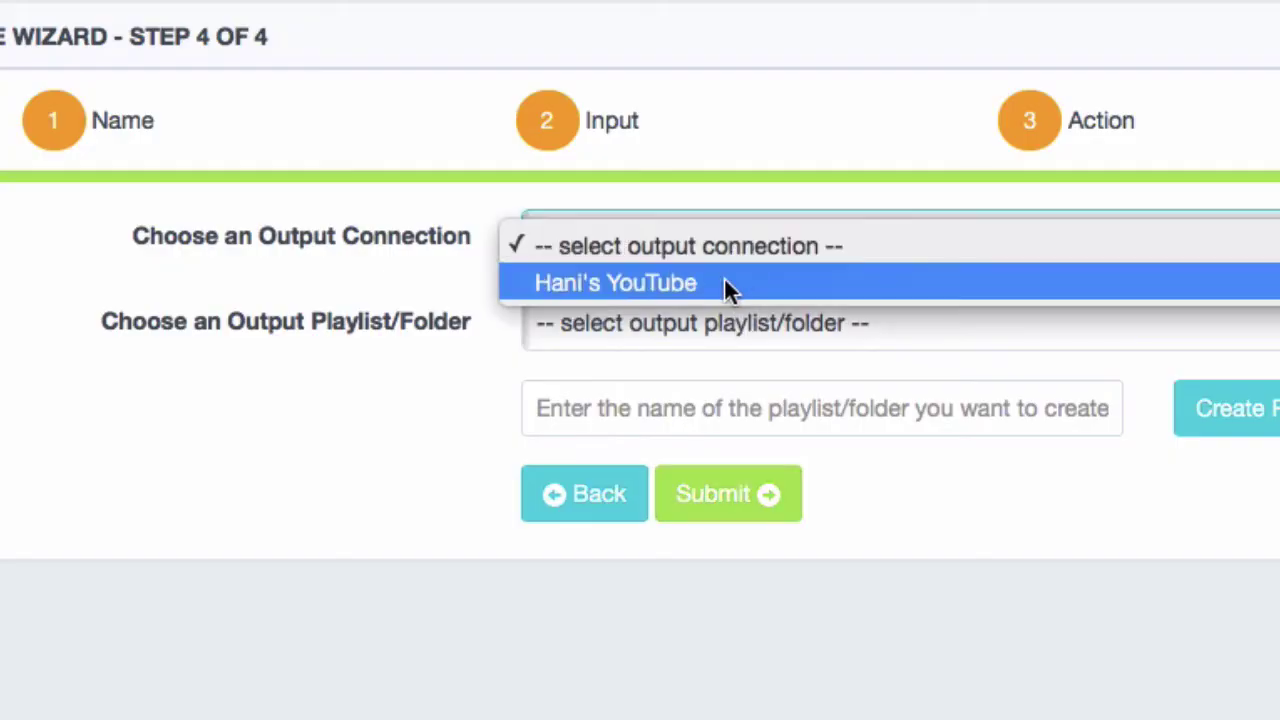
{"action": "left_click", "coordinate": [724, 283]}
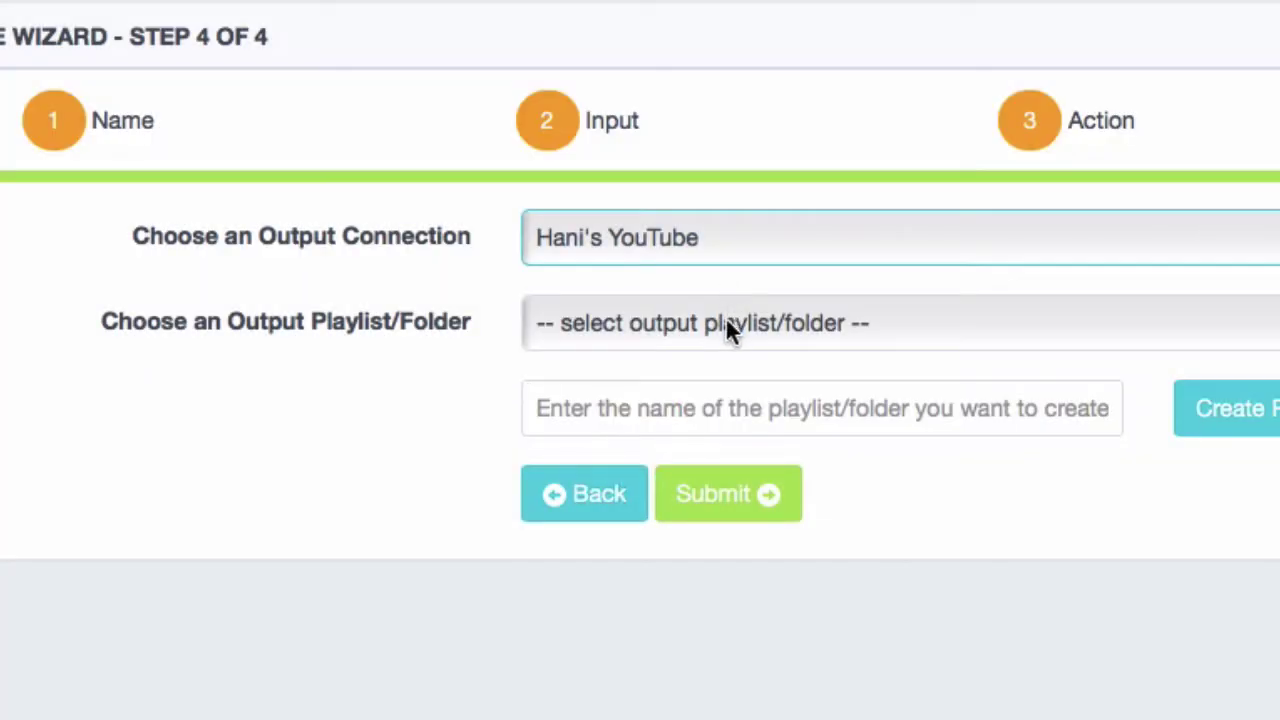
{"action": "left_click", "coordinate": [714, 322]}
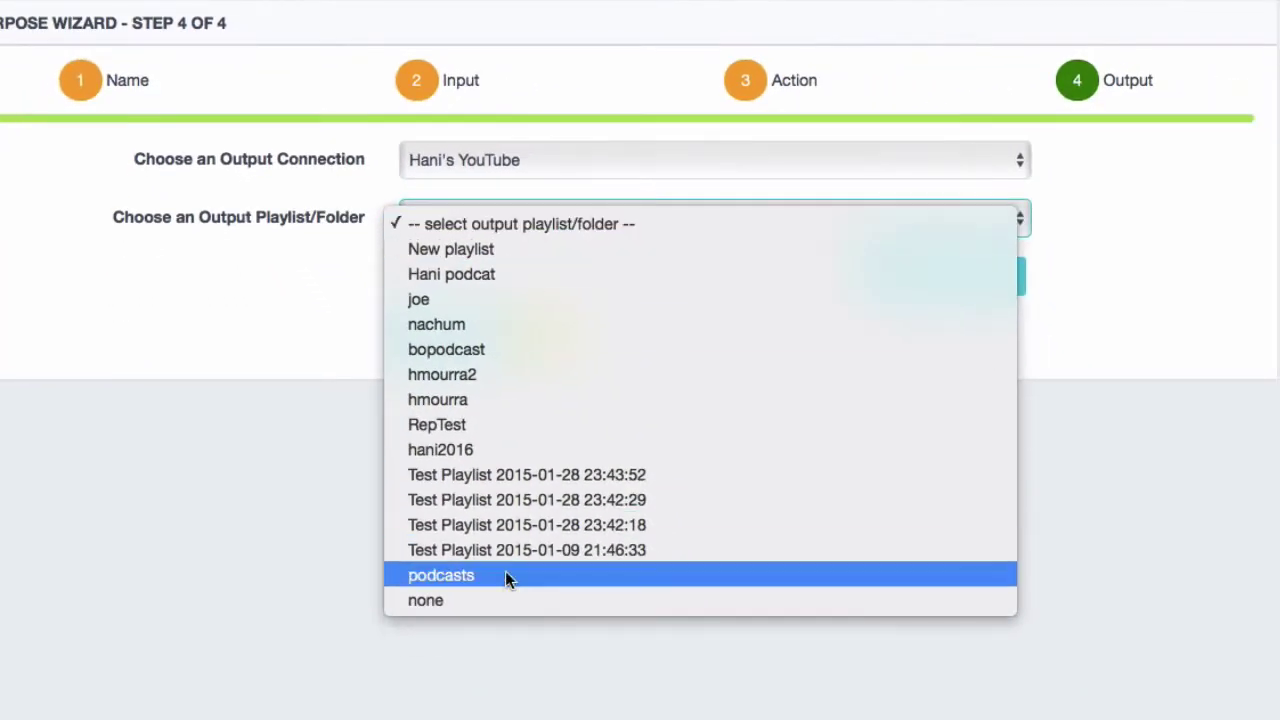
{"action": "left_click", "coordinate": [527, 218]}
{"action": "left_click", "coordinate": [471, 277]}
{"action": "type", "text": "FB Live"}
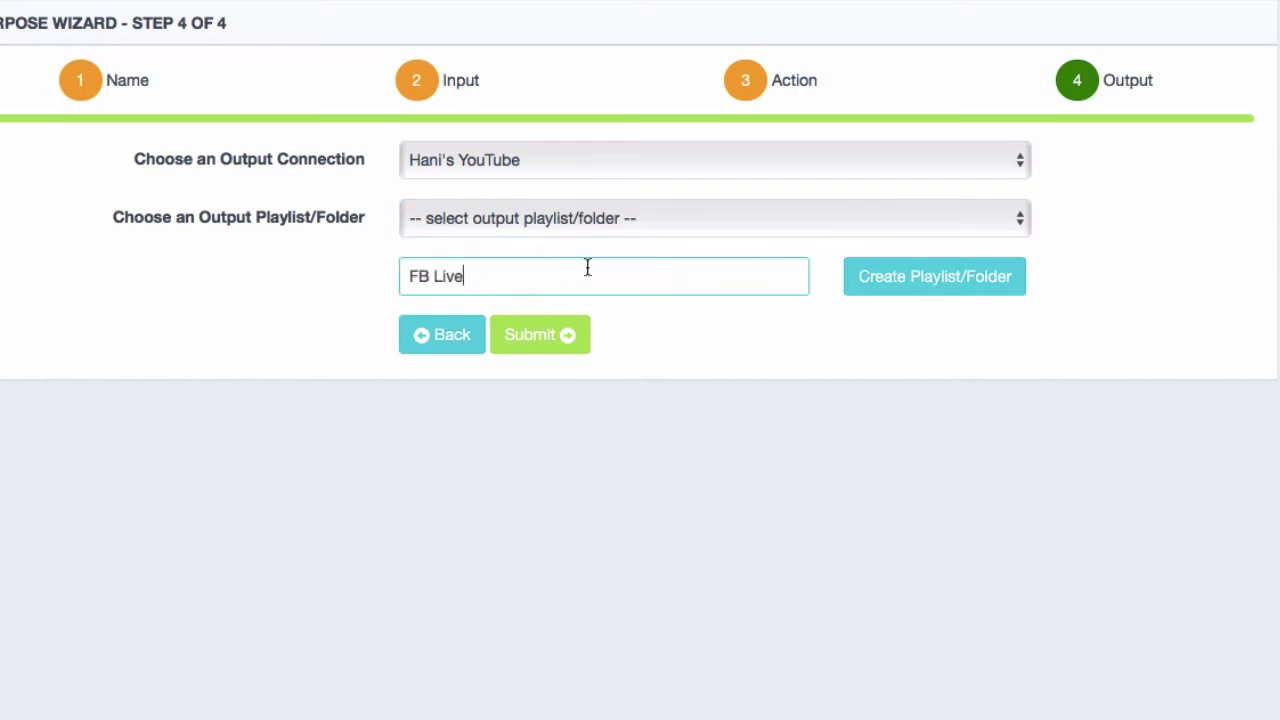
{"action": "left_click", "coordinate": [917, 278]}
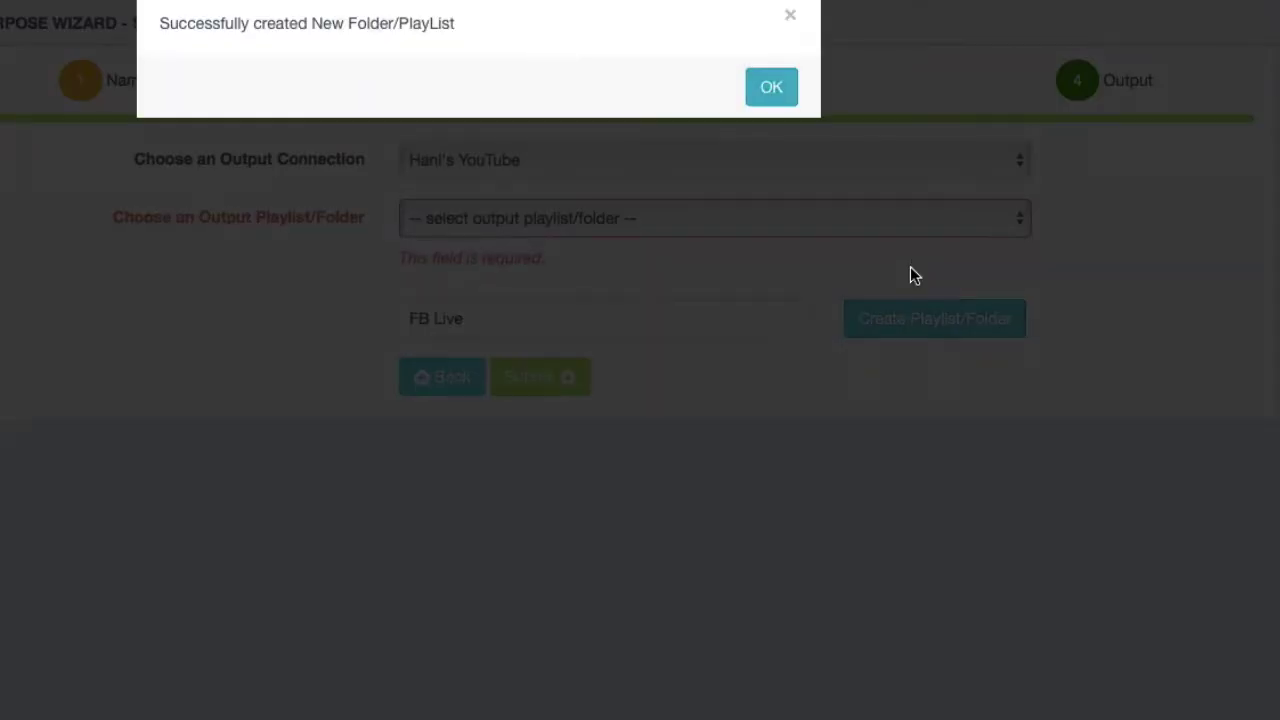
{"action": "left_click", "coordinate": [775, 95]}
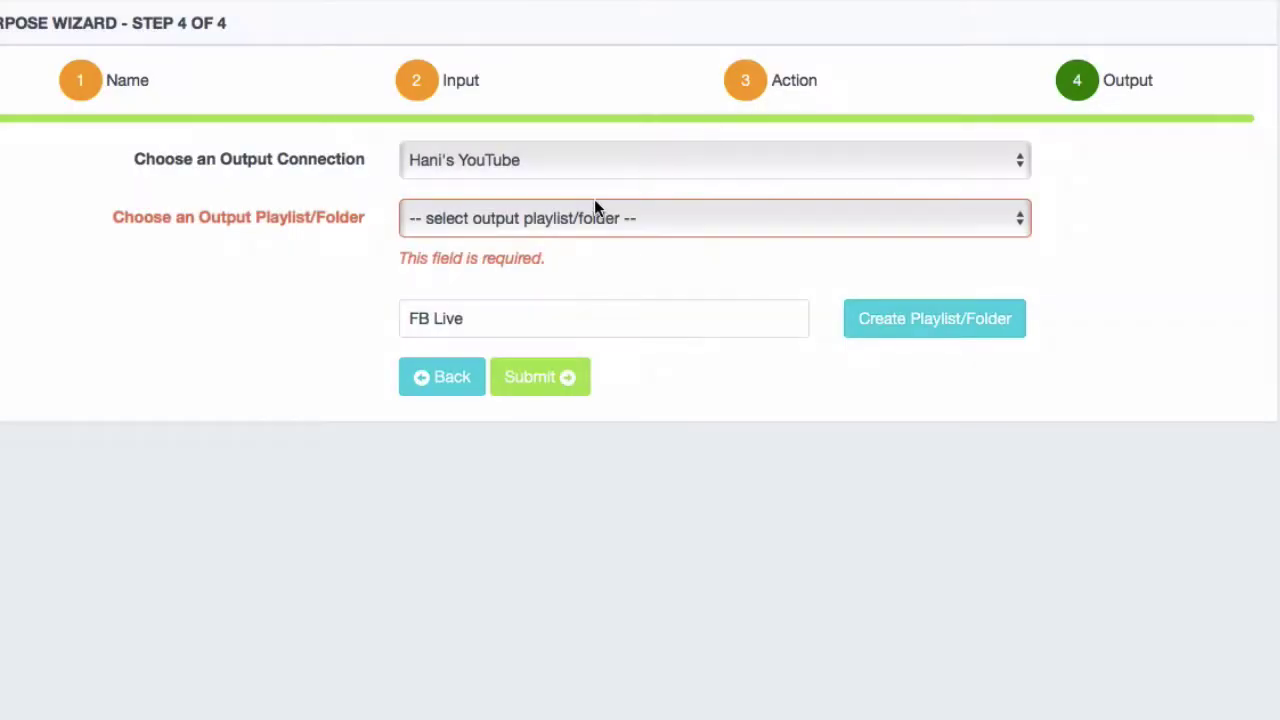
- Select FB Live as the output playlist and submit the workflow
{"action": "left_click", "coordinate": [591, 210]}
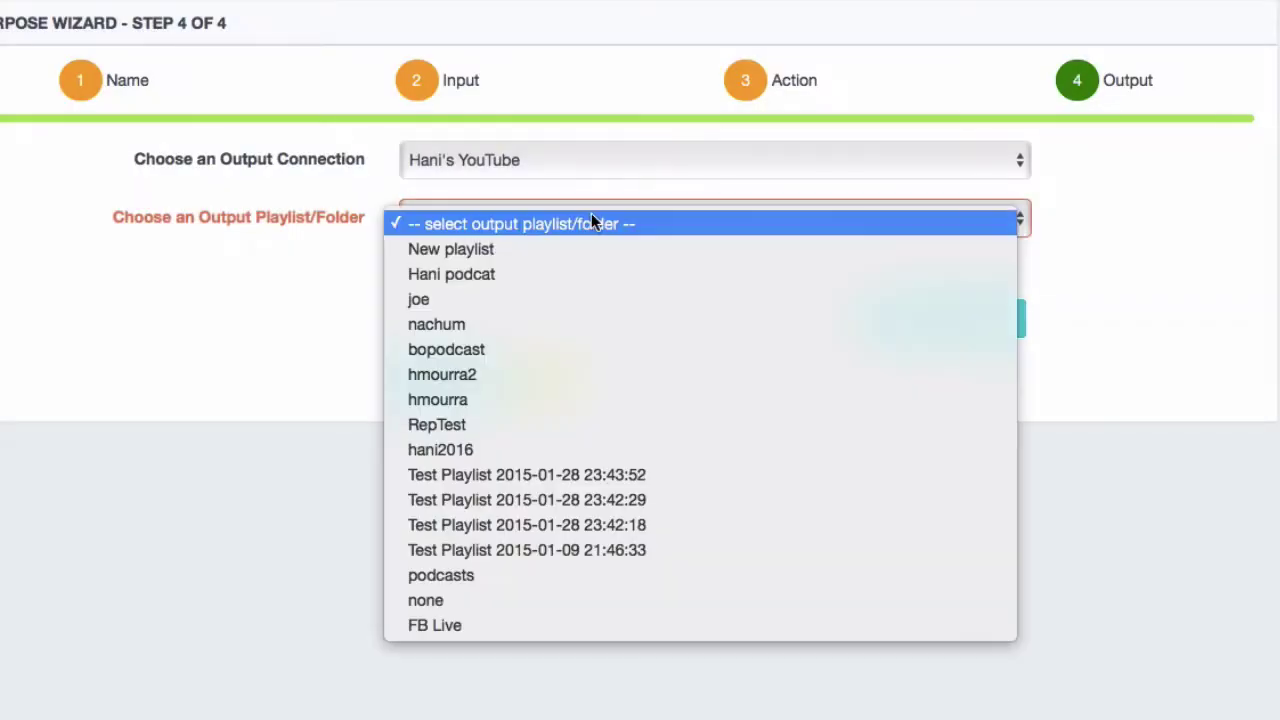
{"action": "left_click", "coordinate": [483, 622]}
{"action": "left_click", "coordinate": [530, 345]}
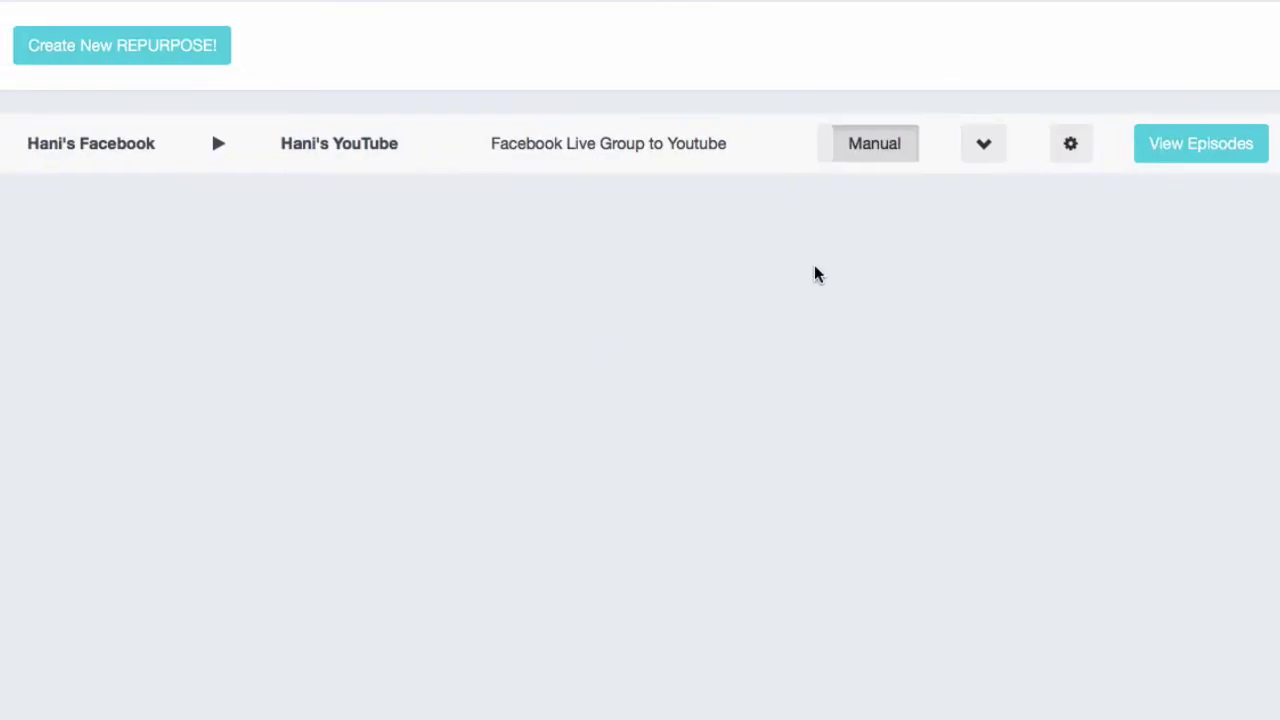
- Open the episode list of the Facebook Live Group to Youtube workflow
{"action": "left_click", "coordinate": [1194, 143]}
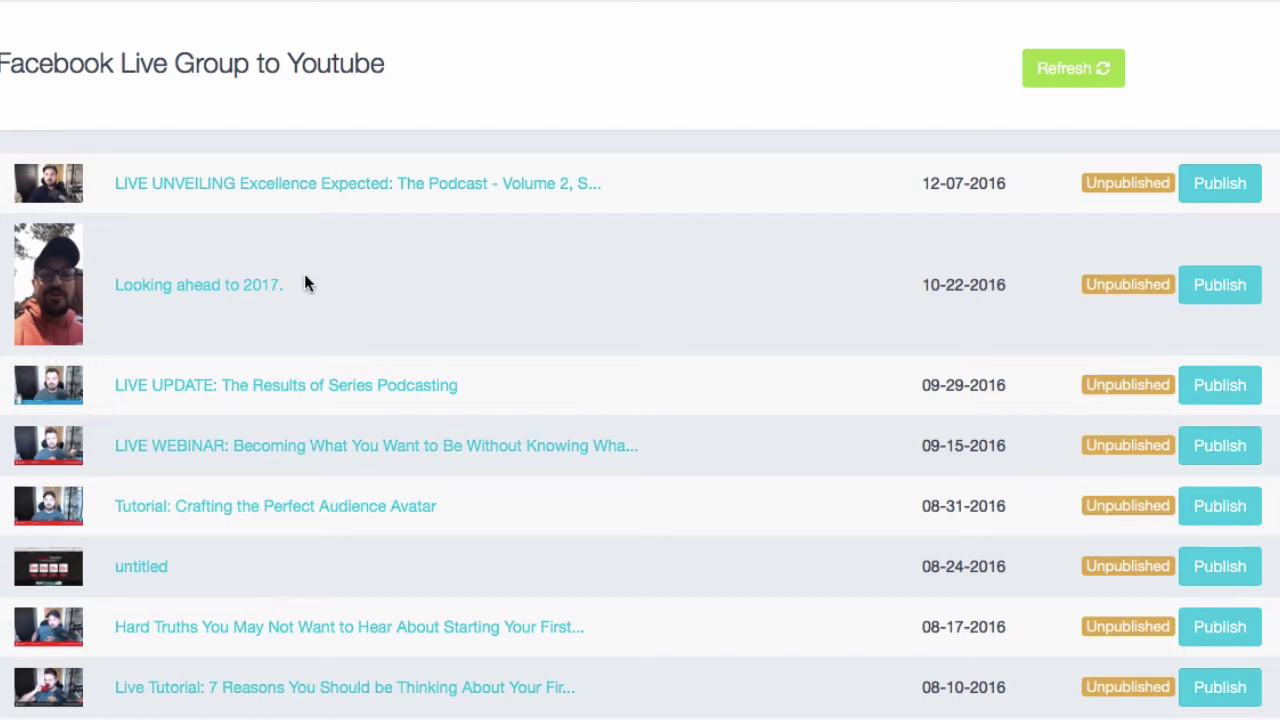
- Publish the episode Looking ahead to 2017. to YouTube and view the published video
{"action": "left_click", "coordinate": [1220, 287]}
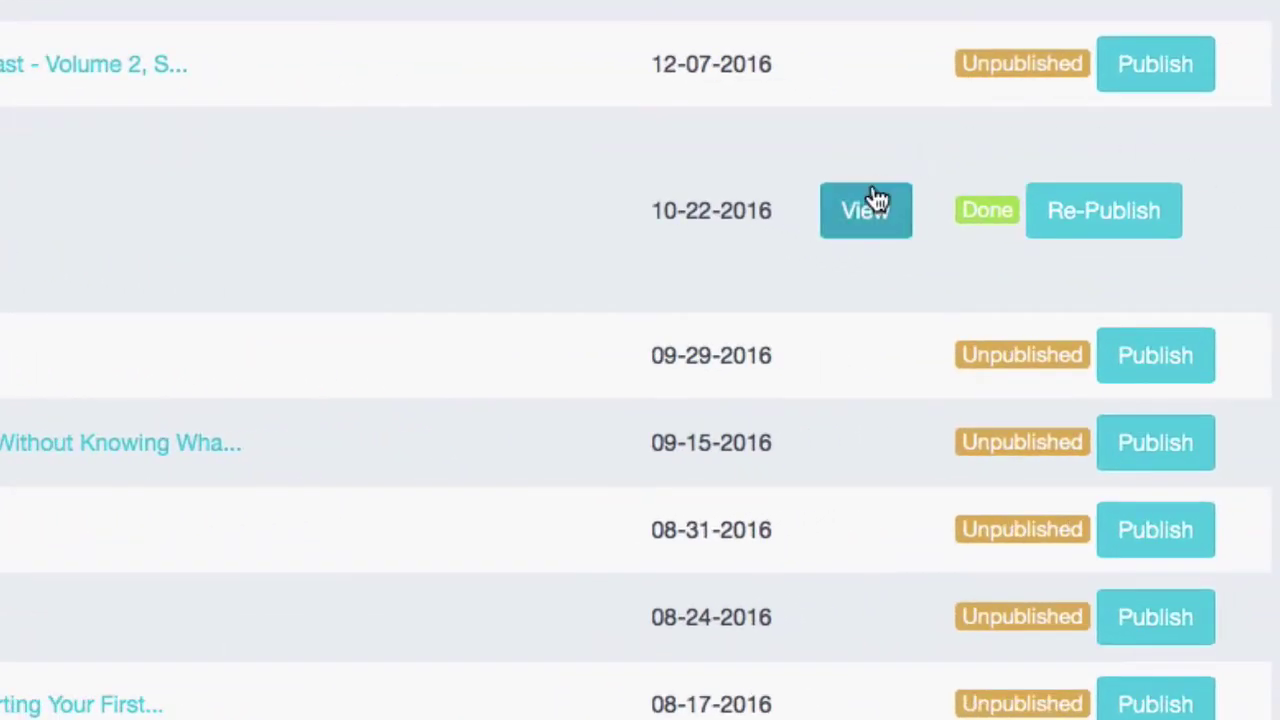
{"action": "left_click", "coordinate": [866, 211]}
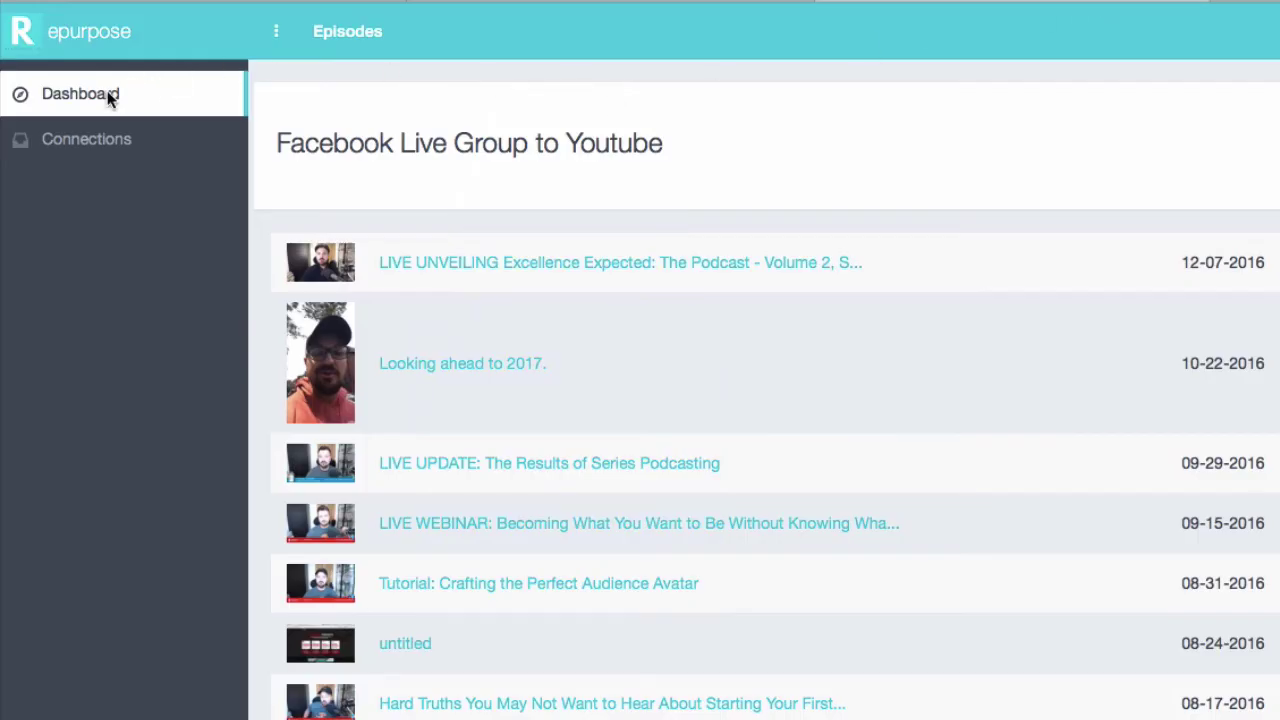
- Return to the dashboard and open the settings of the Facebook Live Group to Youtube workflow
{"action": "left_click", "coordinate": [110, 97]}
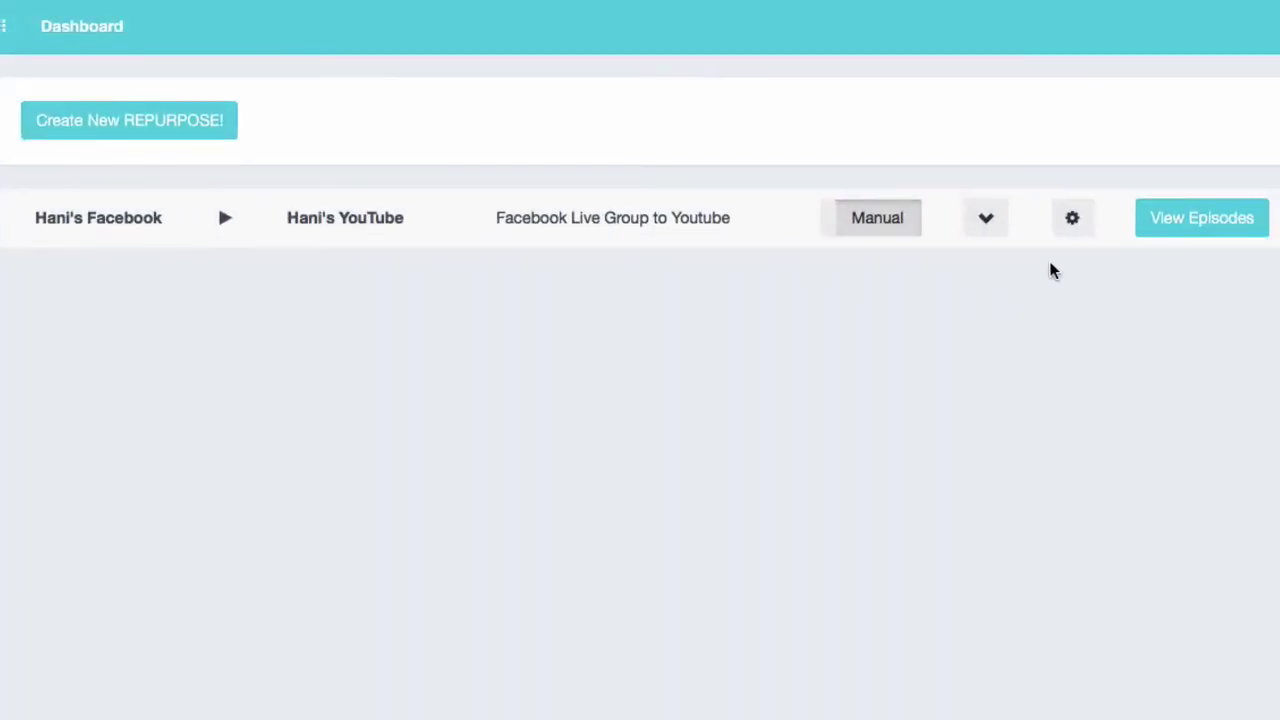
{"action": "left_click", "coordinate": [1071, 229]}
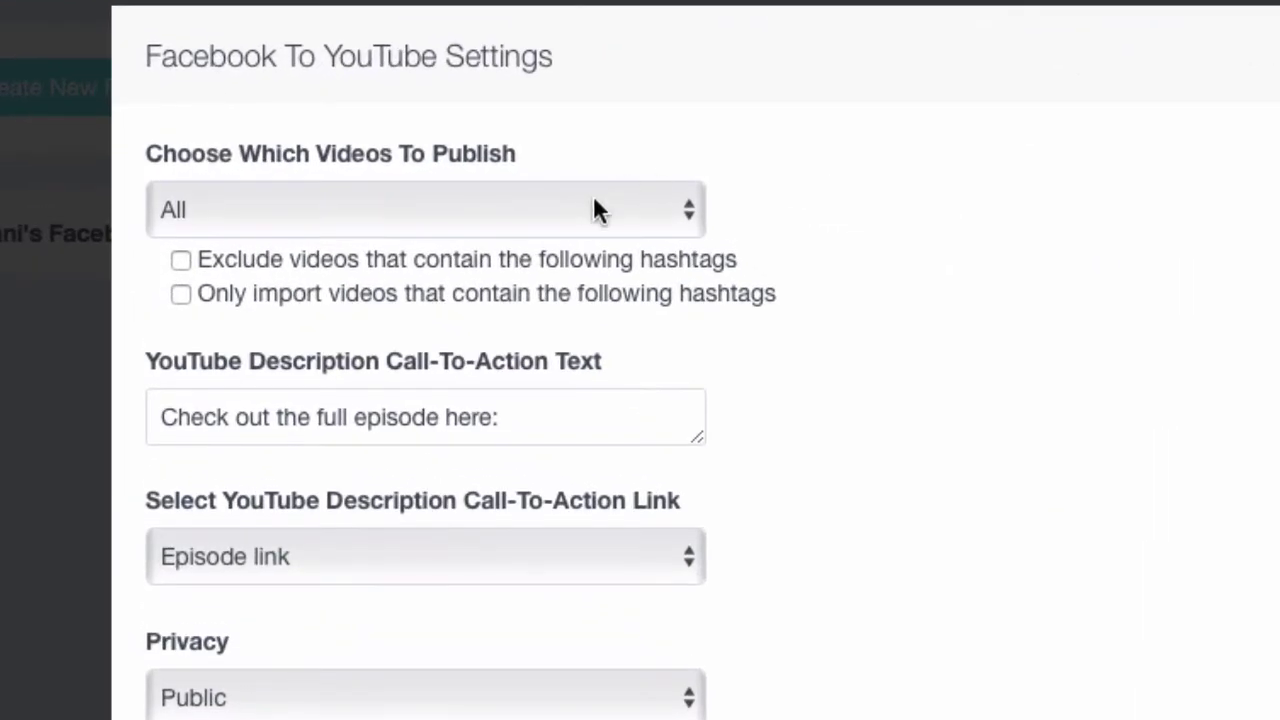
- Try limiting the videos to publish to On This Date and Newer, and restore the choice to All
{"action": "left_click", "coordinate": [593, 214]}
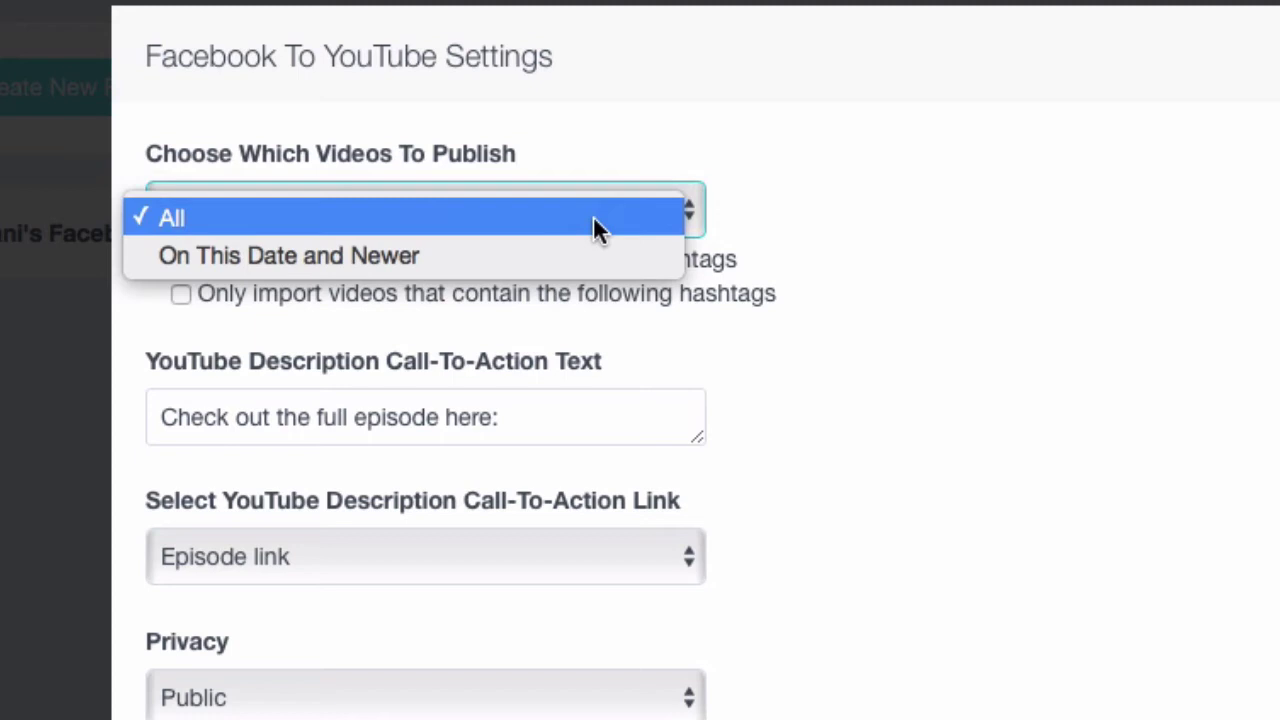
{"action": "left_click", "coordinate": [567, 266]}
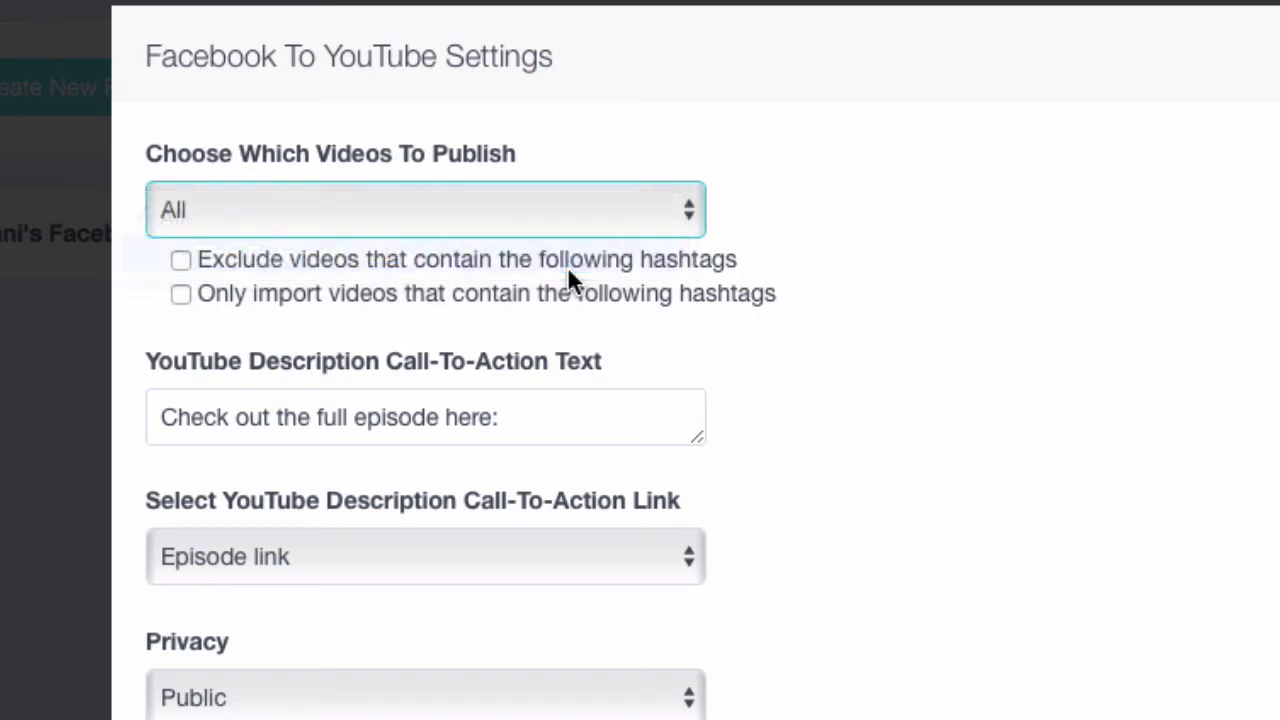
{"action": "left_click", "coordinate": [575, 208]}
{"action": "left_click", "coordinate": [571, 177]}
- Try the exclude-hashtags and only-import-hashtags filters one after the other, and turn both off again
{"action": "left_click", "coordinate": [180, 259]}
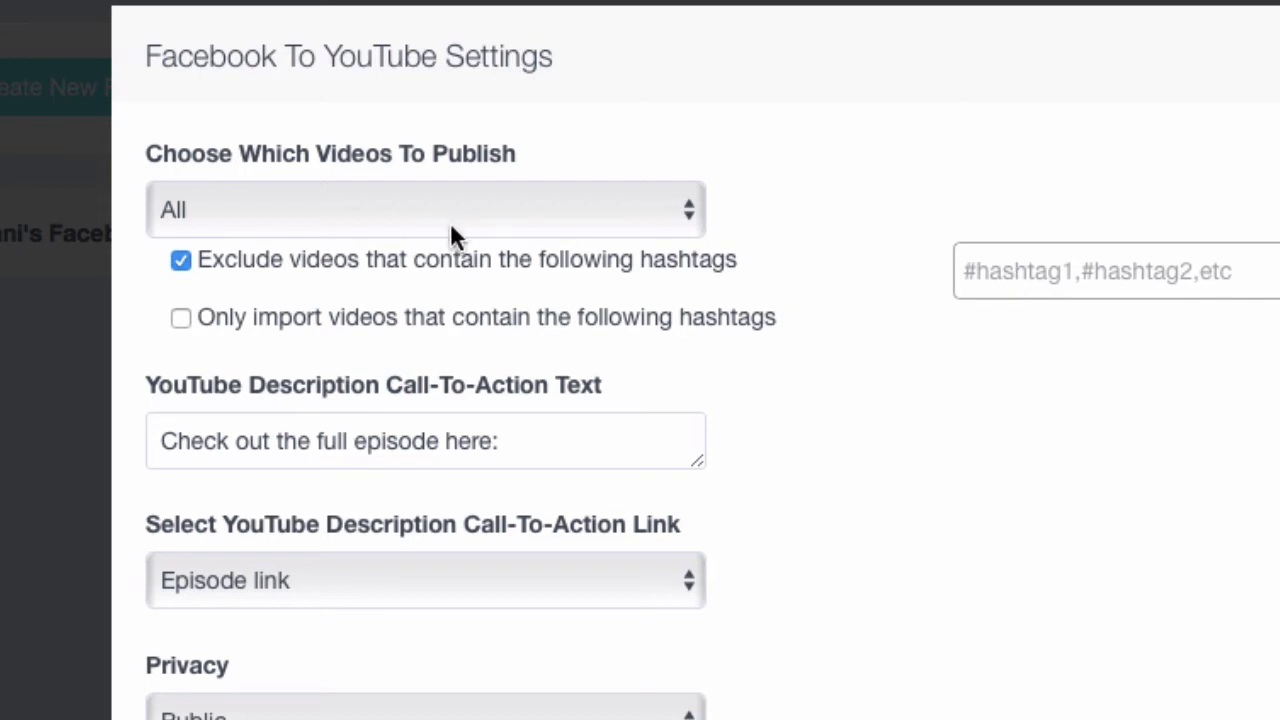
{"action": "left_click", "coordinate": [188, 258]}
{"action": "left_click", "coordinate": [174, 288]}
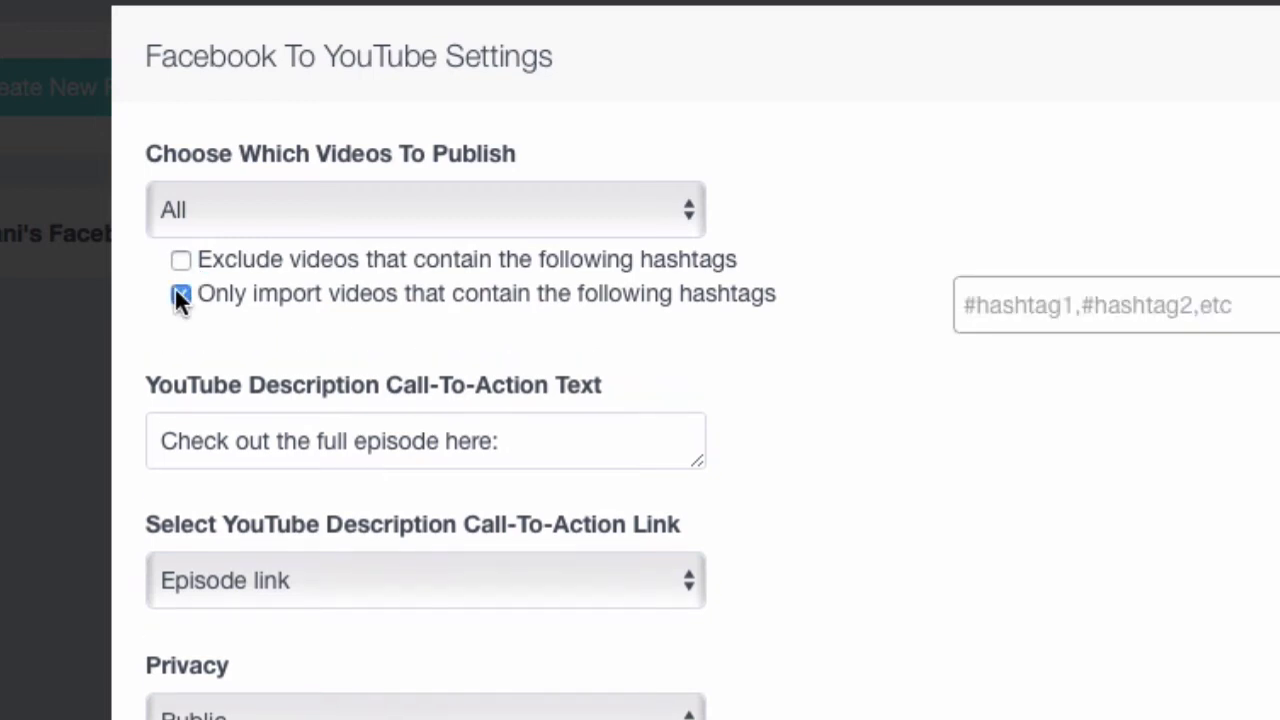
{"action": "left_click", "coordinate": [175, 290]}
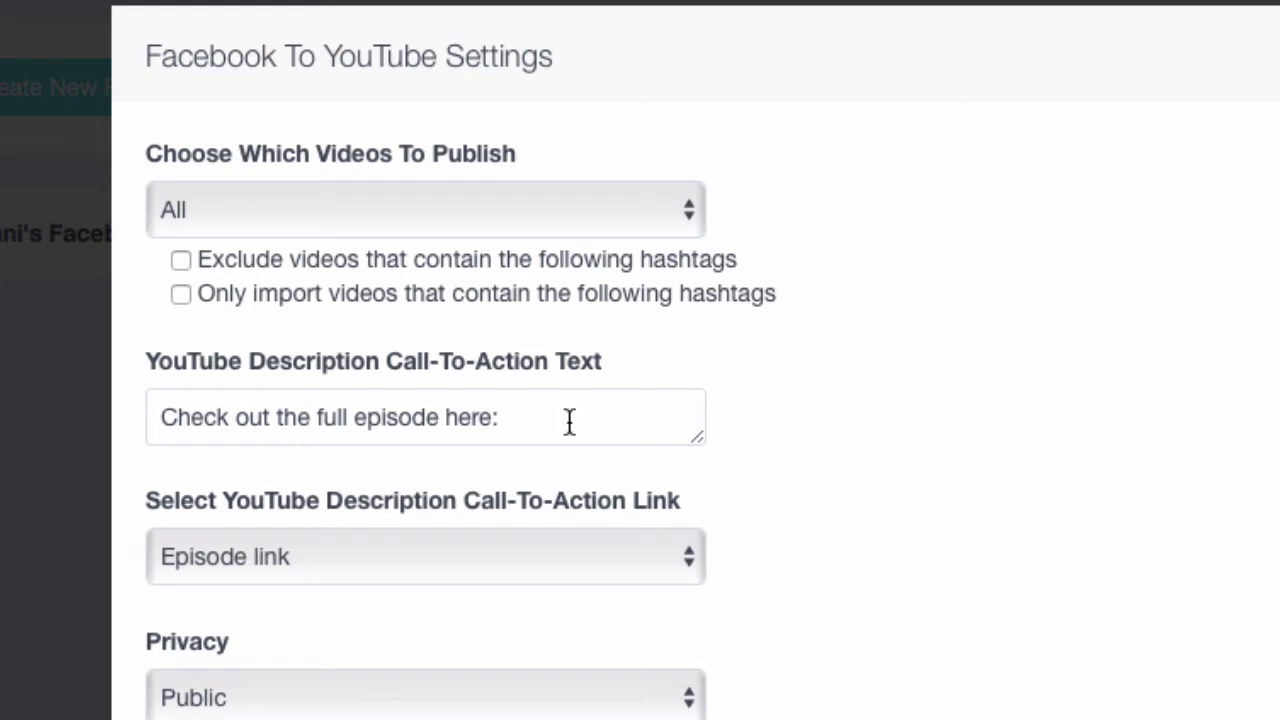
- Set the YouTube description call-to-action link to Custom link and enter the owner's website address
{"action": "left_click_drag", "start_coordinate": [531, 417], "coordinate": [143, 416]}
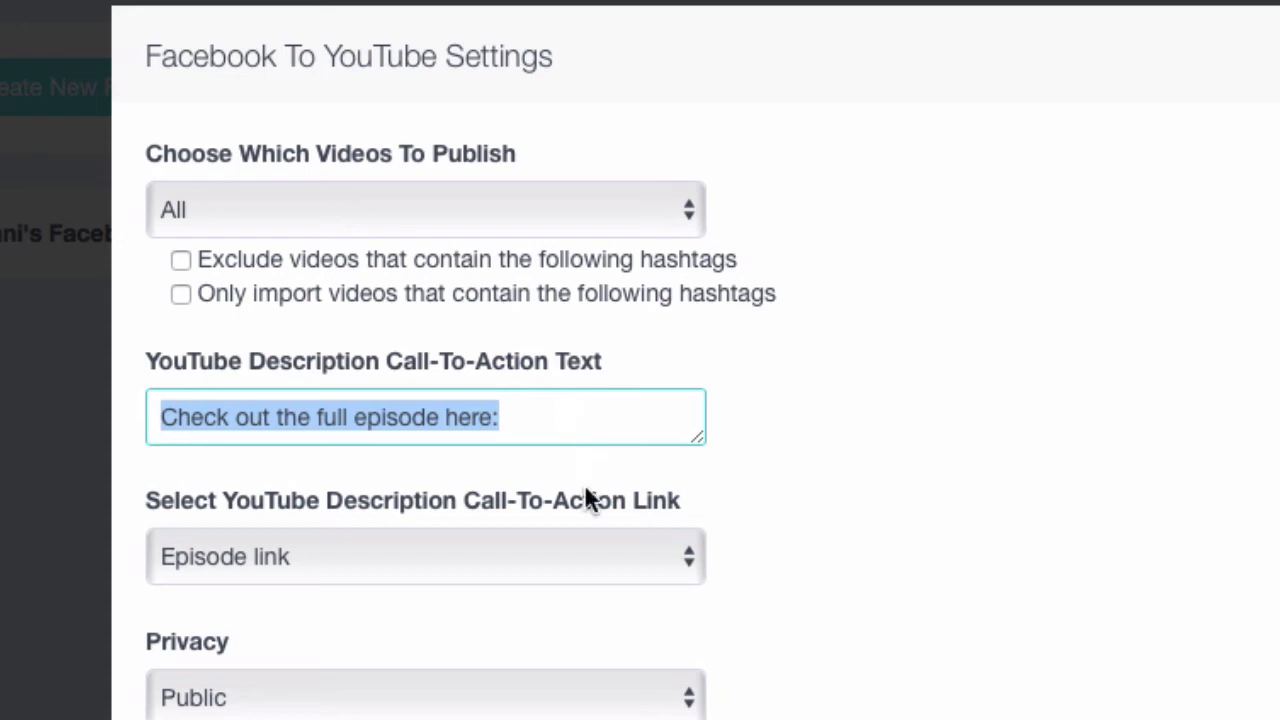
{"action": "left_click", "coordinate": [588, 542]}
{"action": "left_click", "coordinate": [577, 604]}
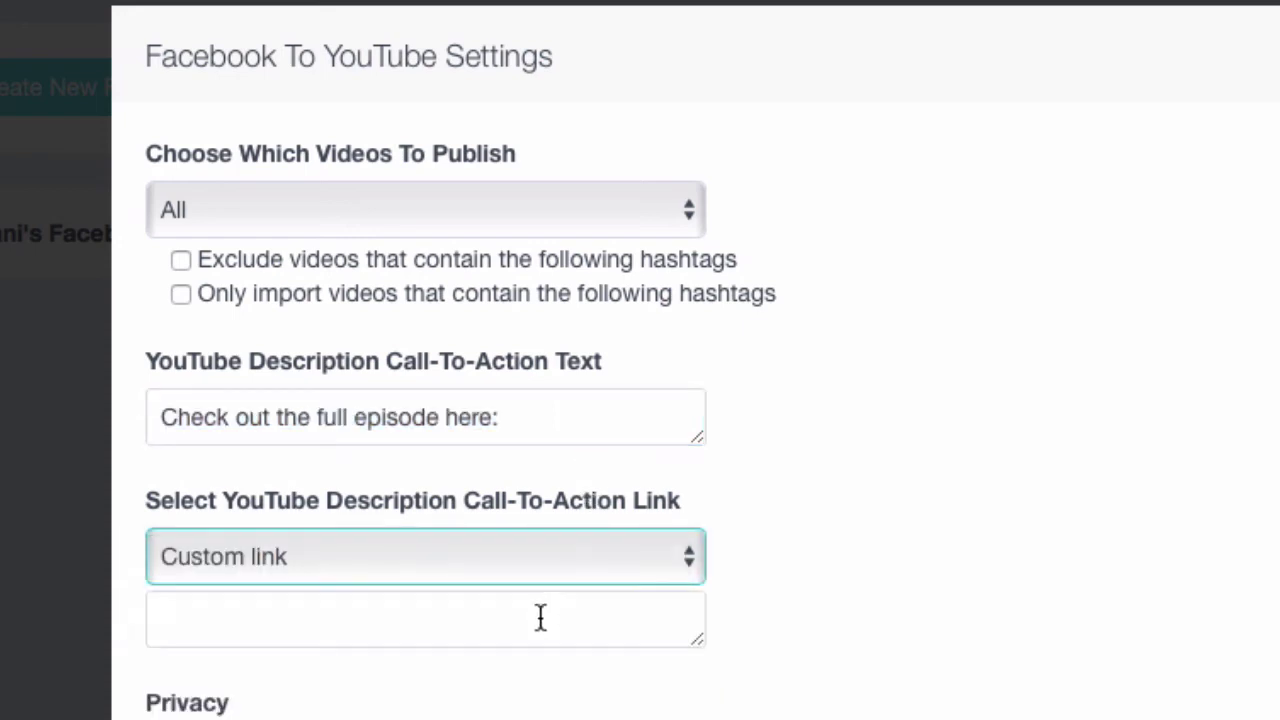
{"action": "left_click", "coordinate": [534, 617]}
{"action": "type", "text": "http::/hanimourra"}
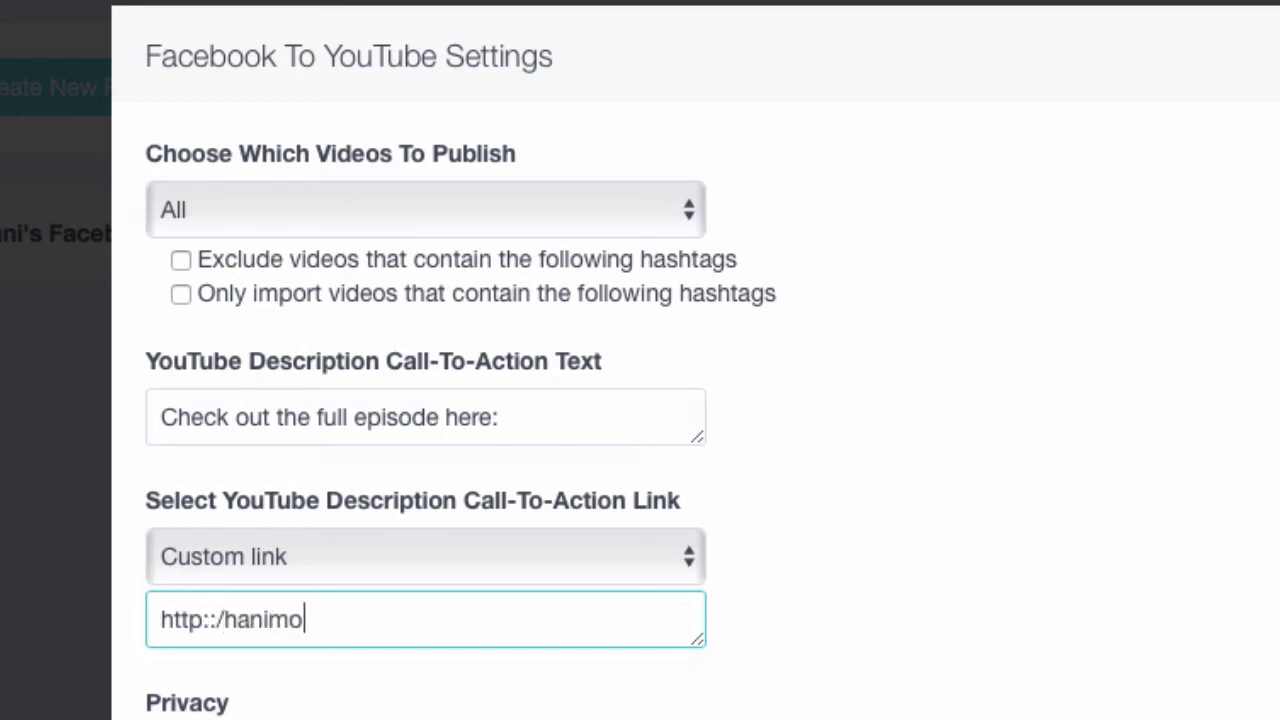
{"action": "key", "text": "BackSpace"}
{"action": "type", "text": "ra.com"}
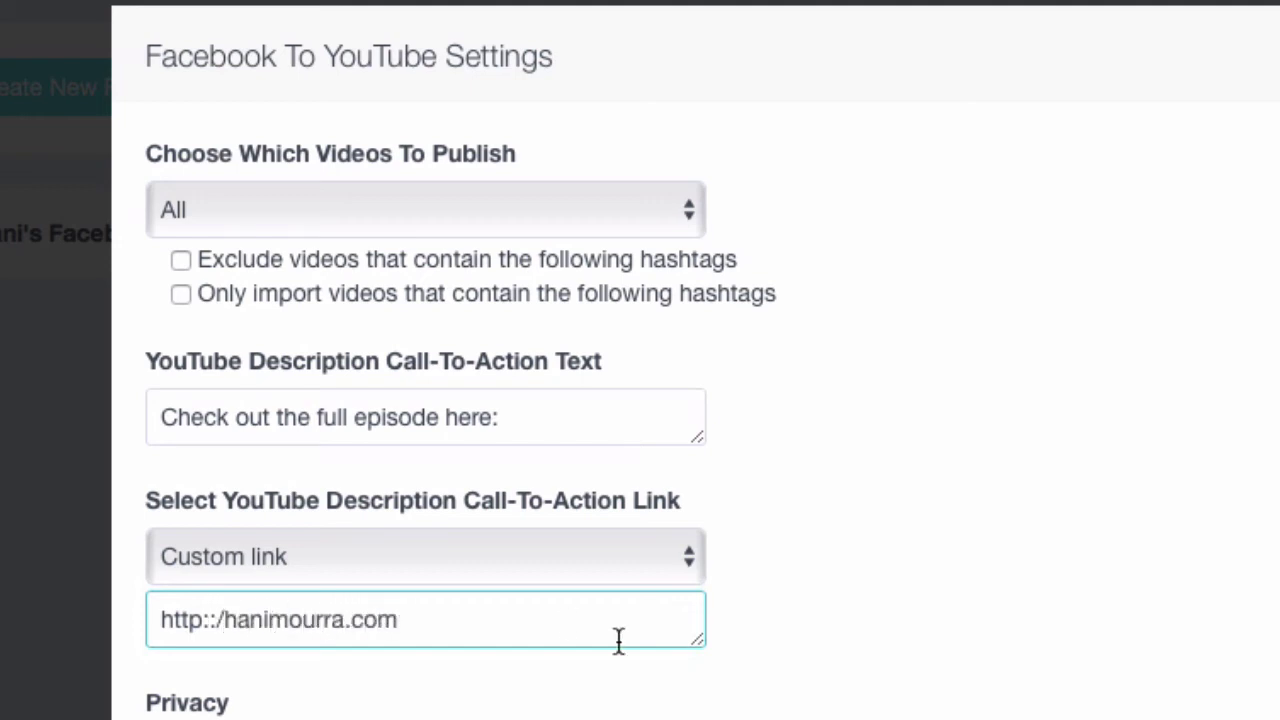
- Keep the video privacy at Public and add the keyword video
{"action": "scroll", "coordinate": [644, 571], "scroll_direction": "down", "scroll_amount": 5}
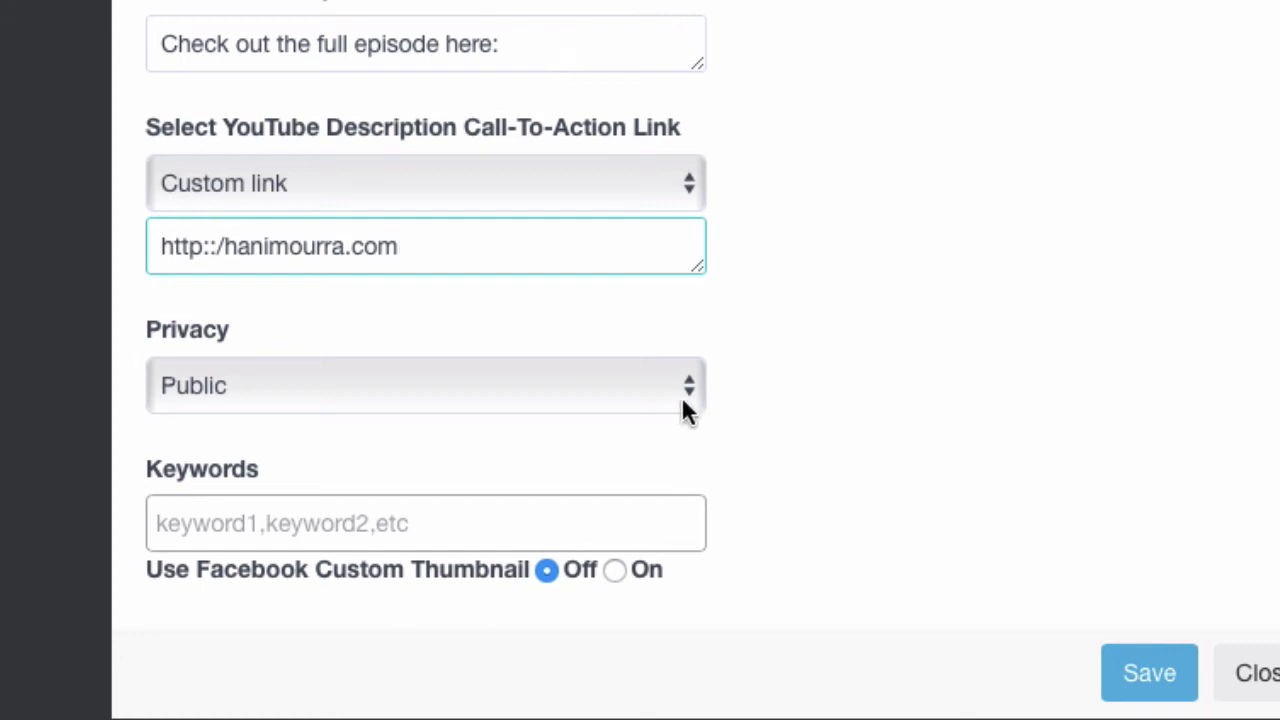
{"action": "left_click", "coordinate": [678, 393]}
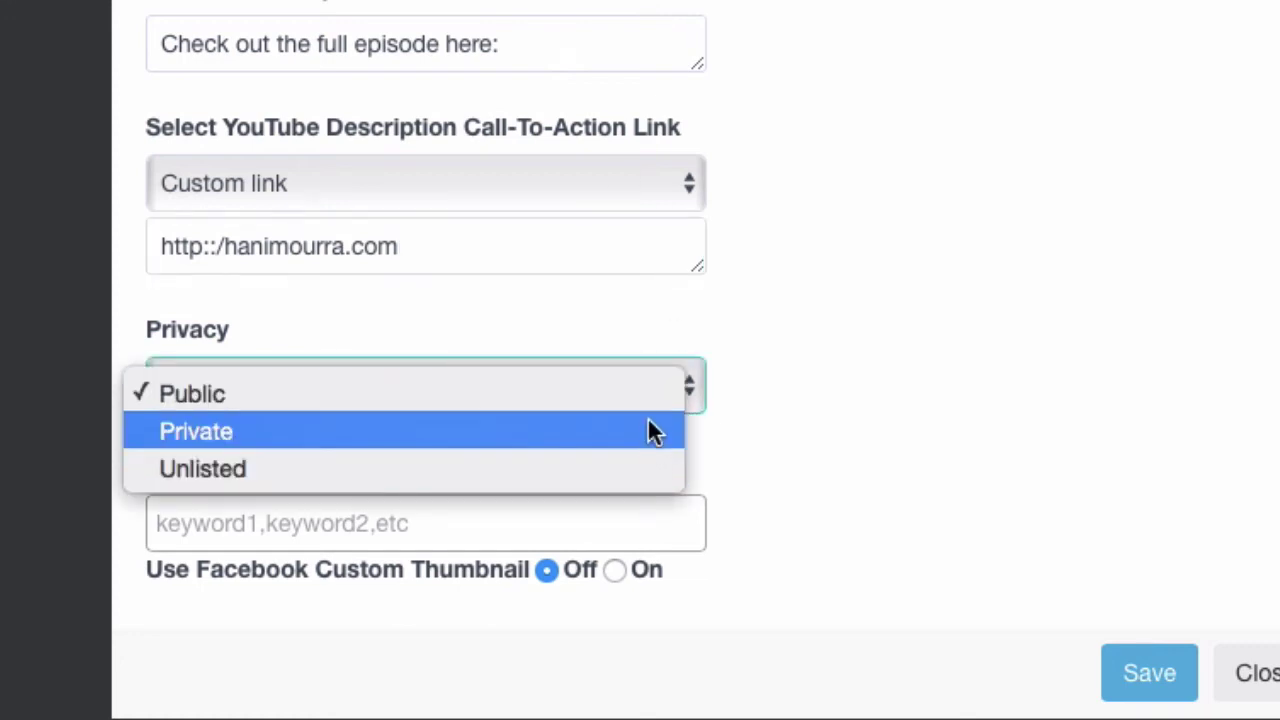
{"action": "left_click", "coordinate": [642, 393]}
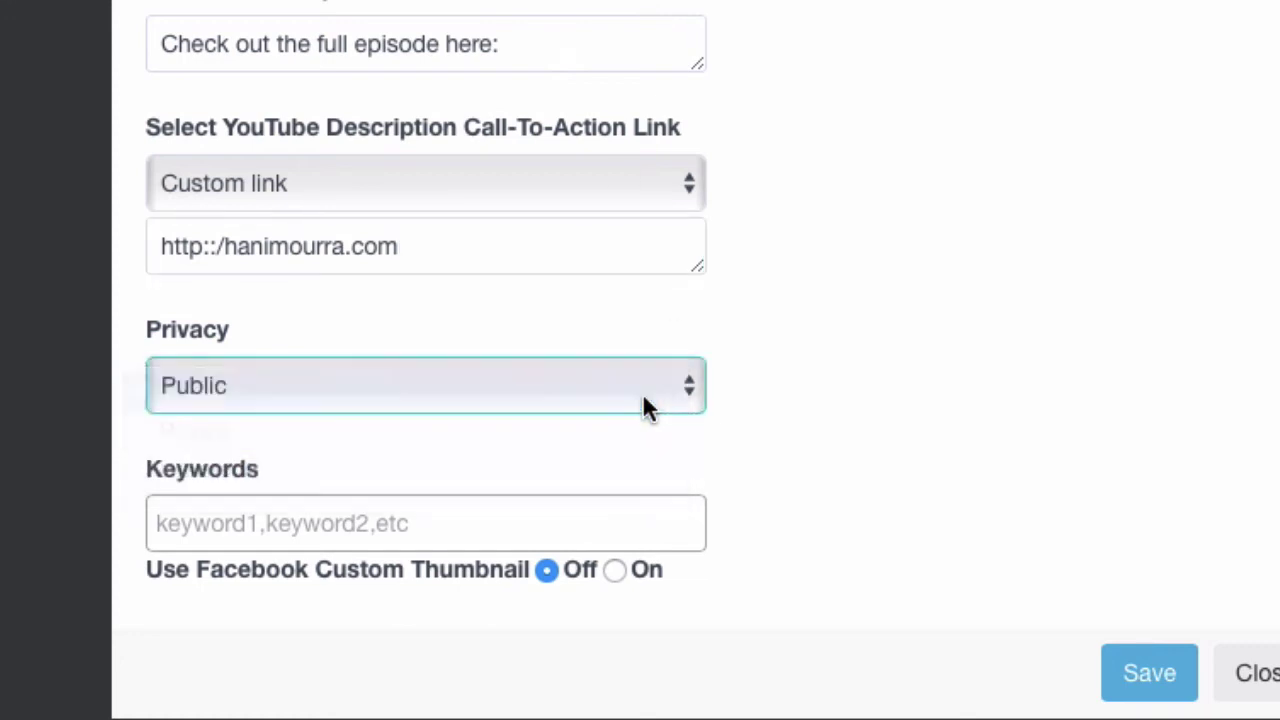
{"action": "left_click", "coordinate": [561, 516]}
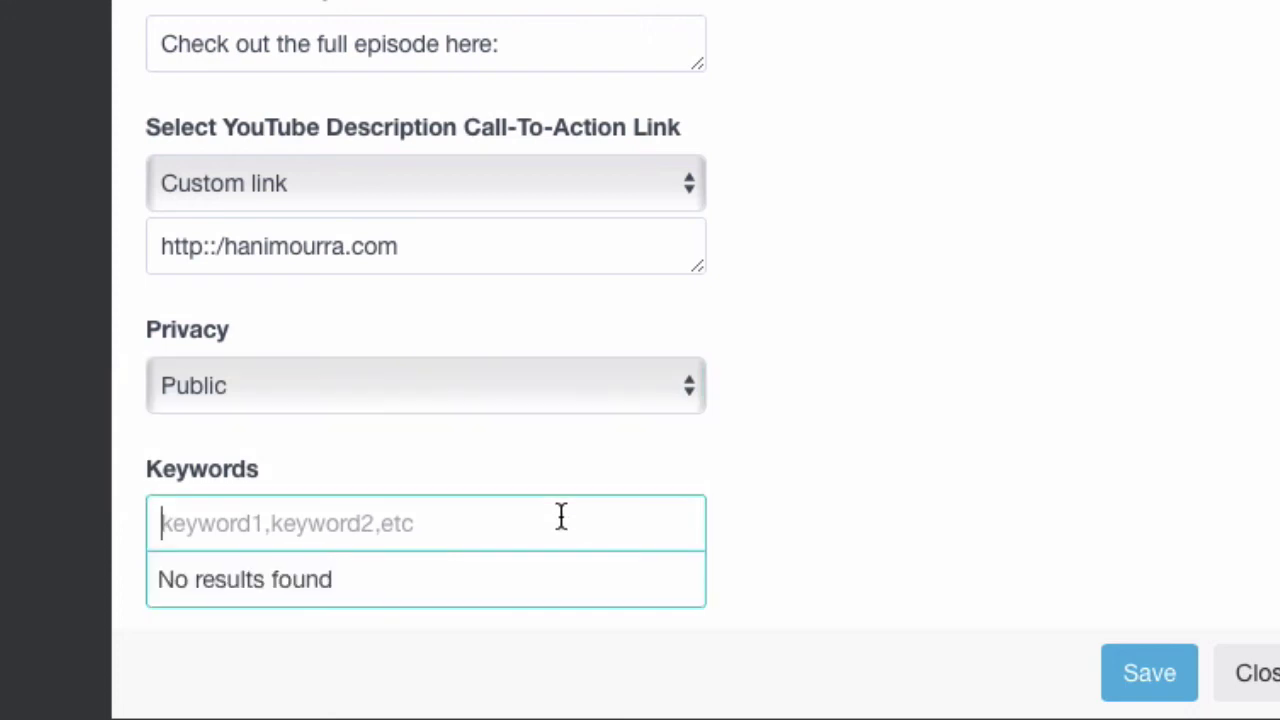
{"action": "type", "text": "video"}
{"action": "key", "text": "Return"}
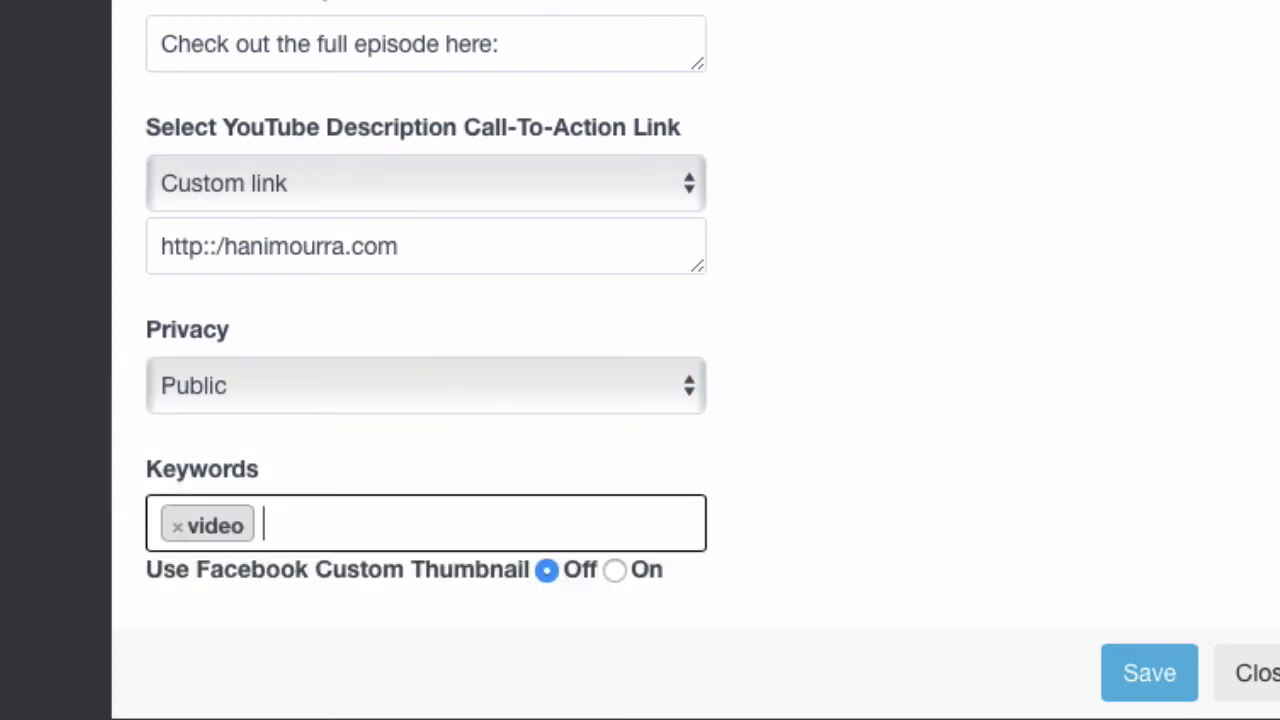
- Turn on Use Facebook Custom Thumbnail and save the workflow settings
{"action": "left_click", "coordinate": [615, 570]}
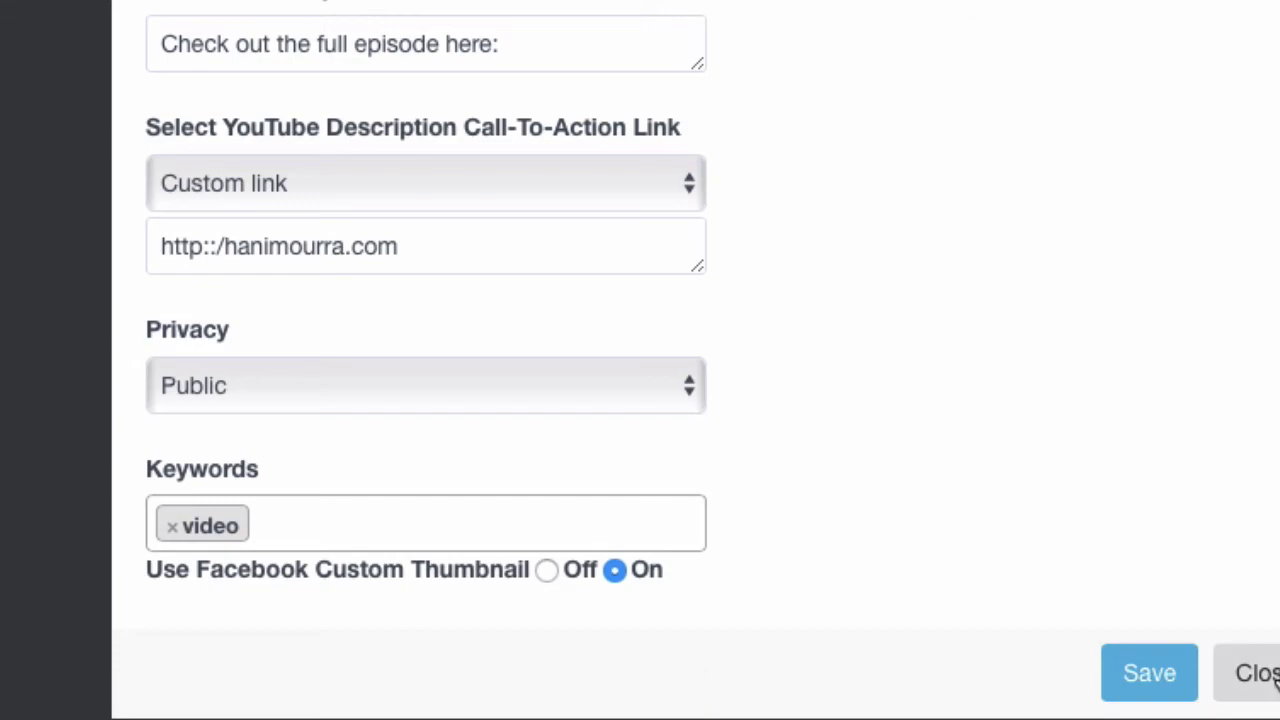
{"action": "left_click", "coordinate": [1166, 677]}
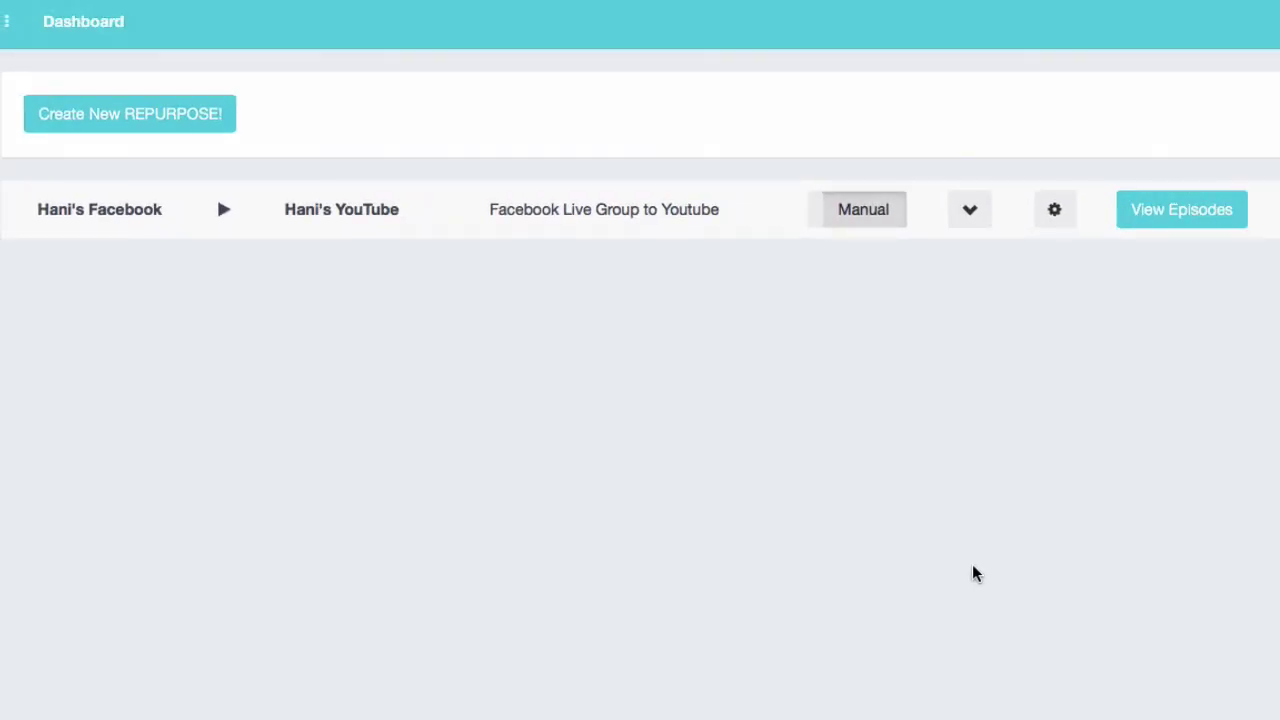
- Switch the Facebook Live Group to Youtube workflow from Manual to Auto and open its episode list
{"action": "left_click", "coordinate": [1186, 238]}
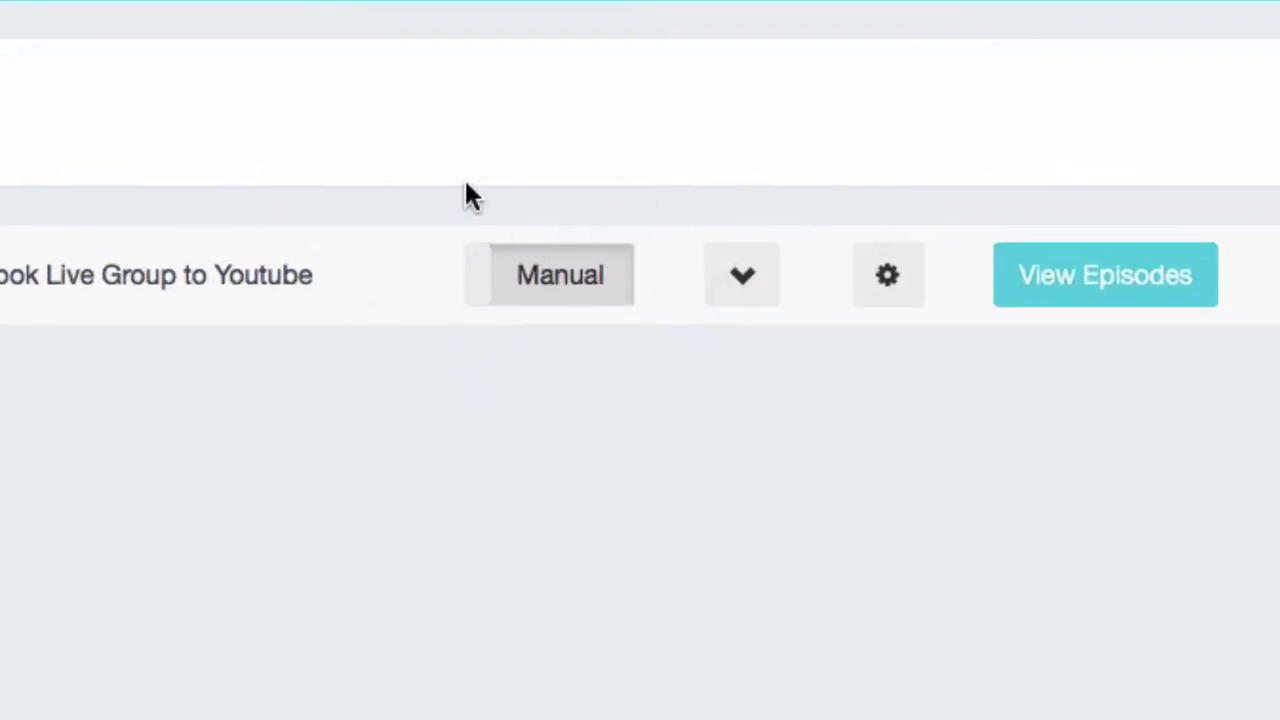
{"action": "left_click", "coordinate": [493, 283]}
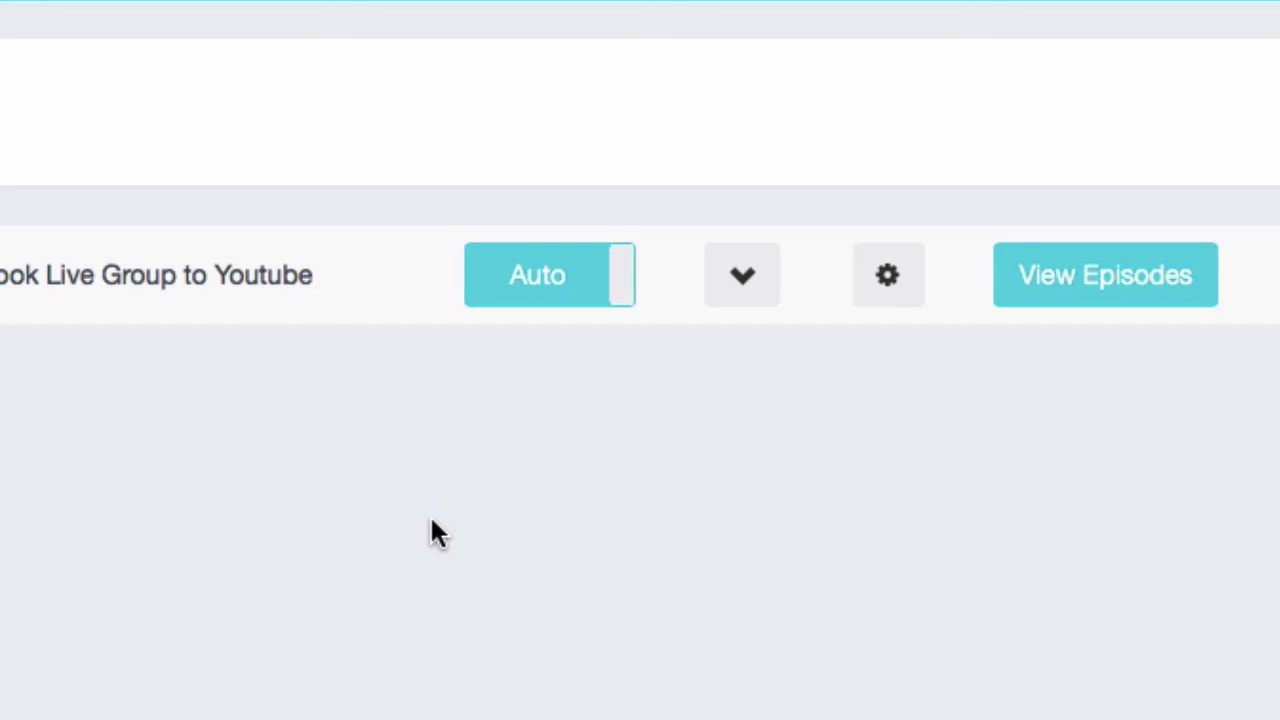
{"action": "left_click", "coordinate": [1093, 270]}
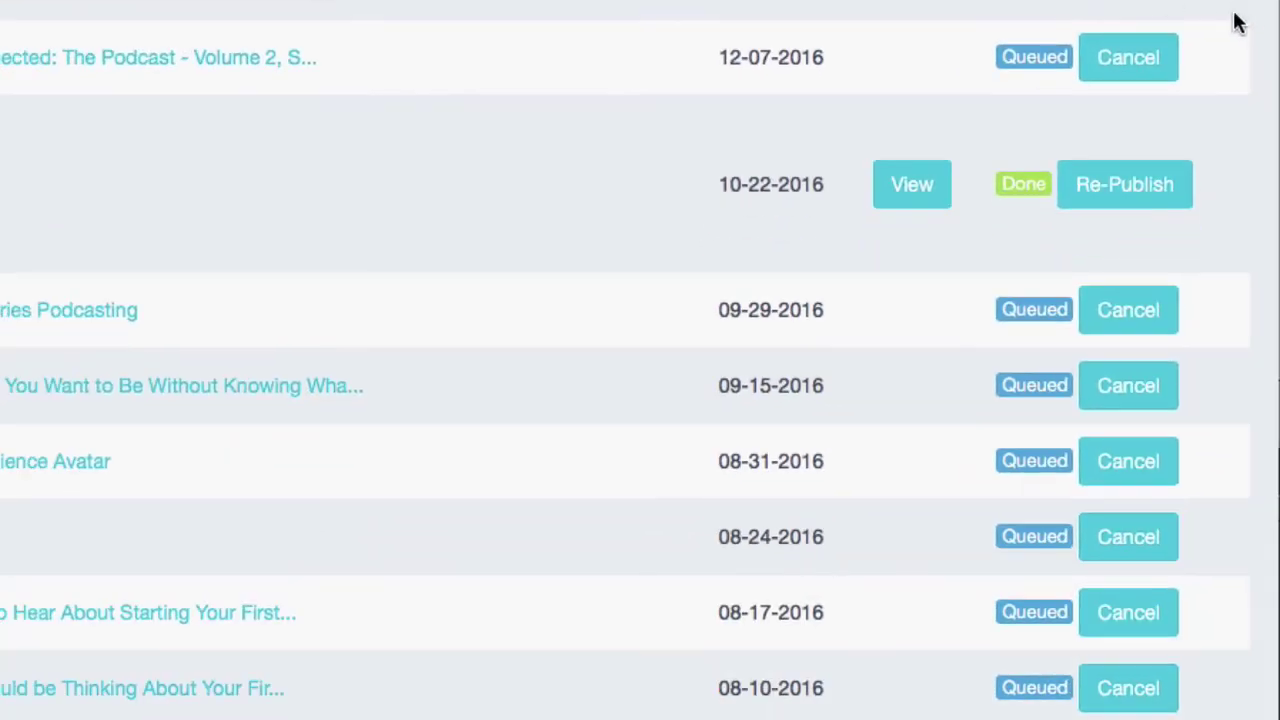